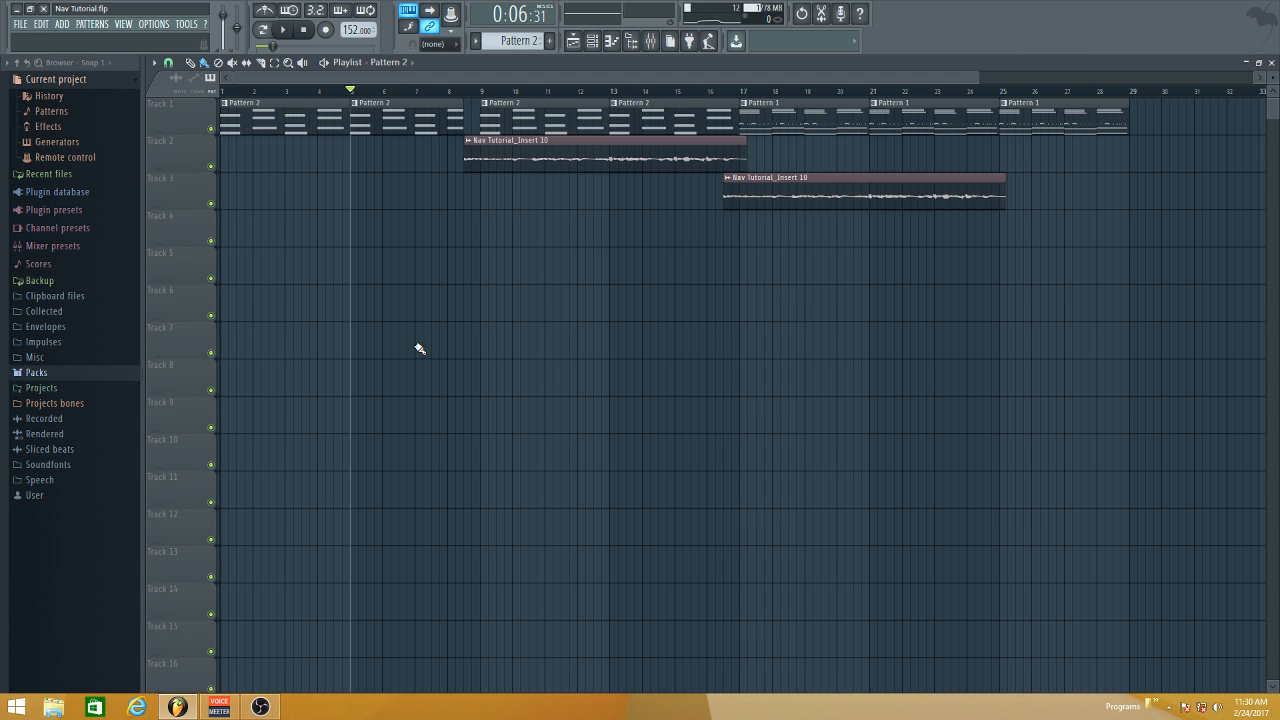
- Open the Auto-Tune Evo settings on mixer Insert 11 and examine its input type options, key, scale and retune speed
{"action": "left_click", "coordinate": [664, 40]}
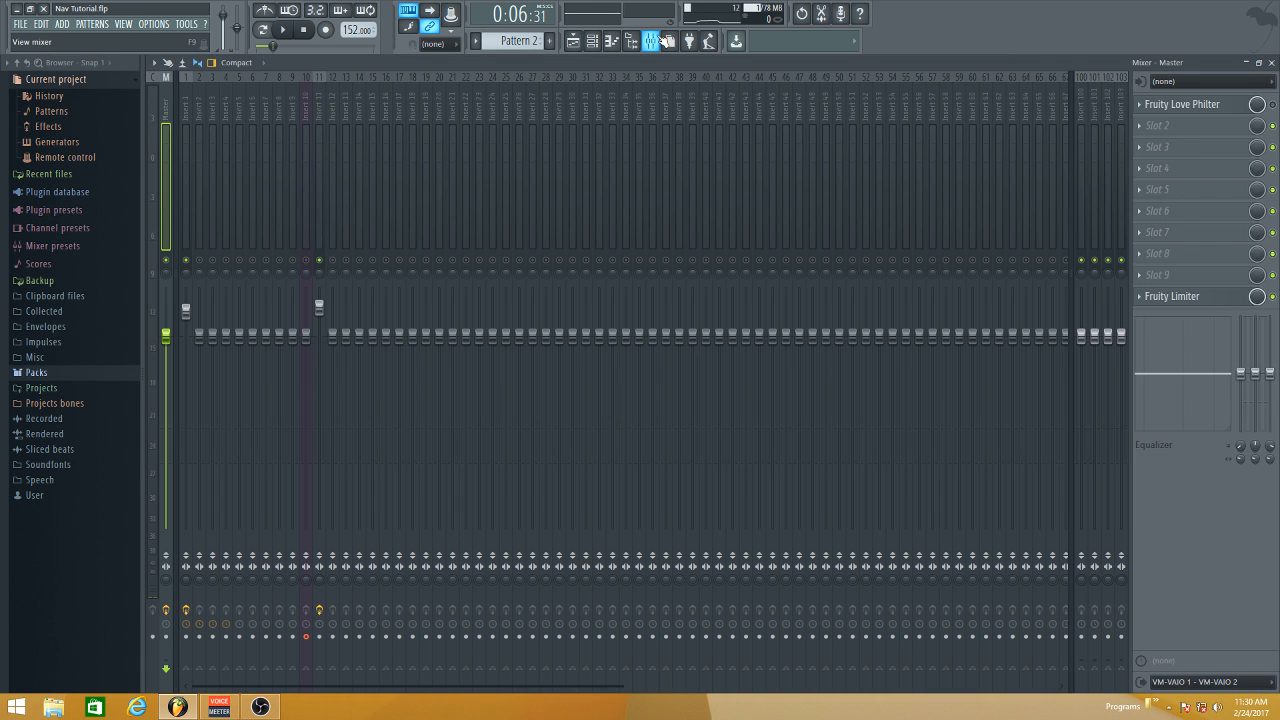
{"action": "left_click", "coordinate": [318, 97]}
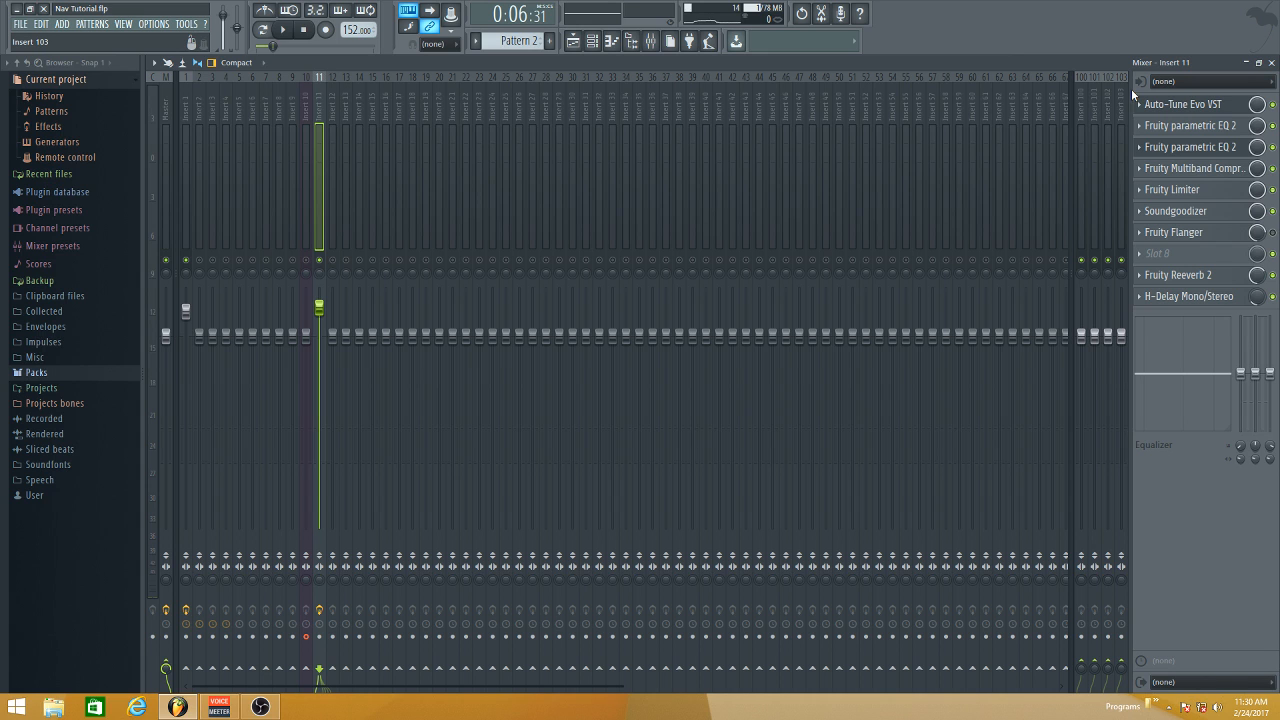
{"action": "left_click", "coordinate": [1190, 107]}
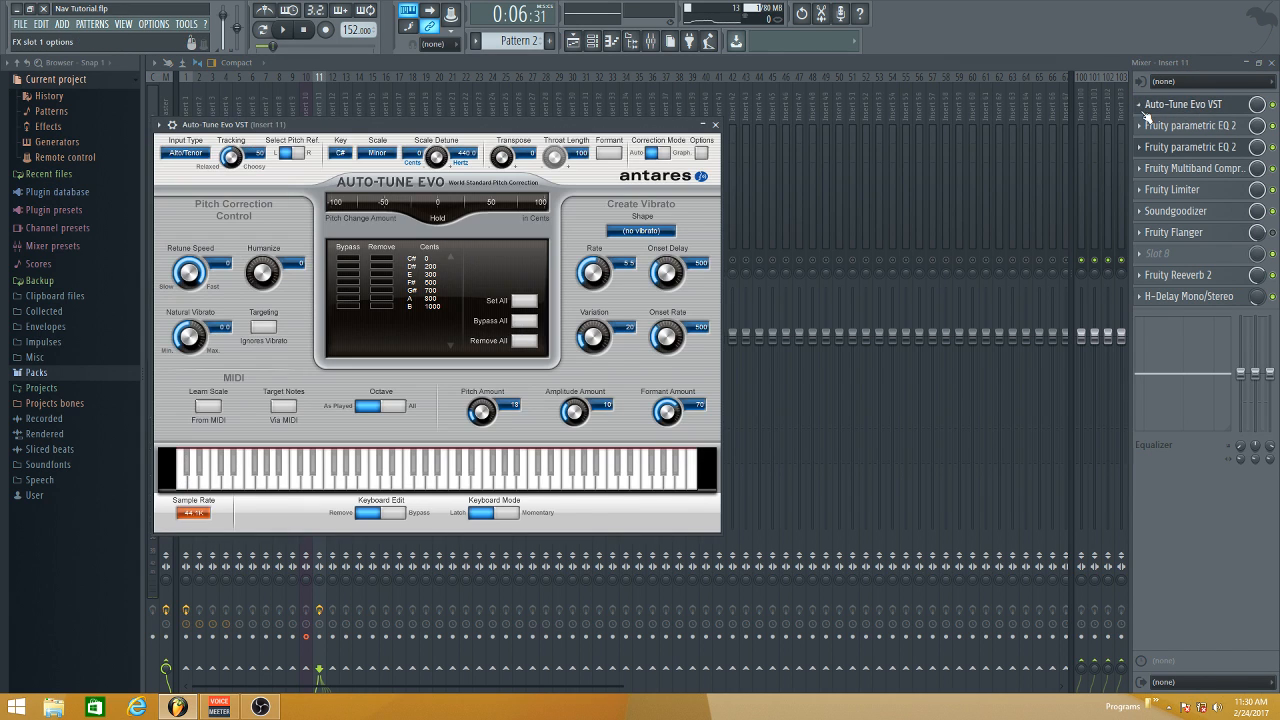
{"action": "left_click", "coordinate": [190, 156]}
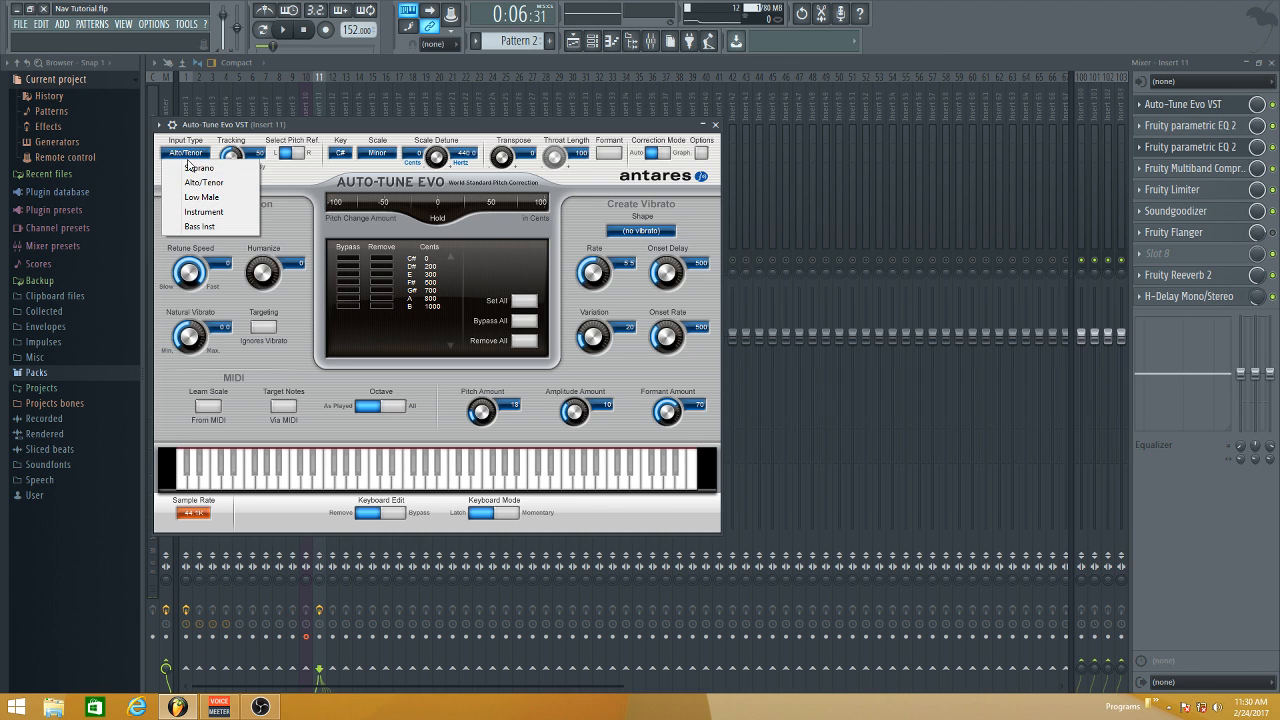
{"action": "left_click", "coordinate": [339, 134]}
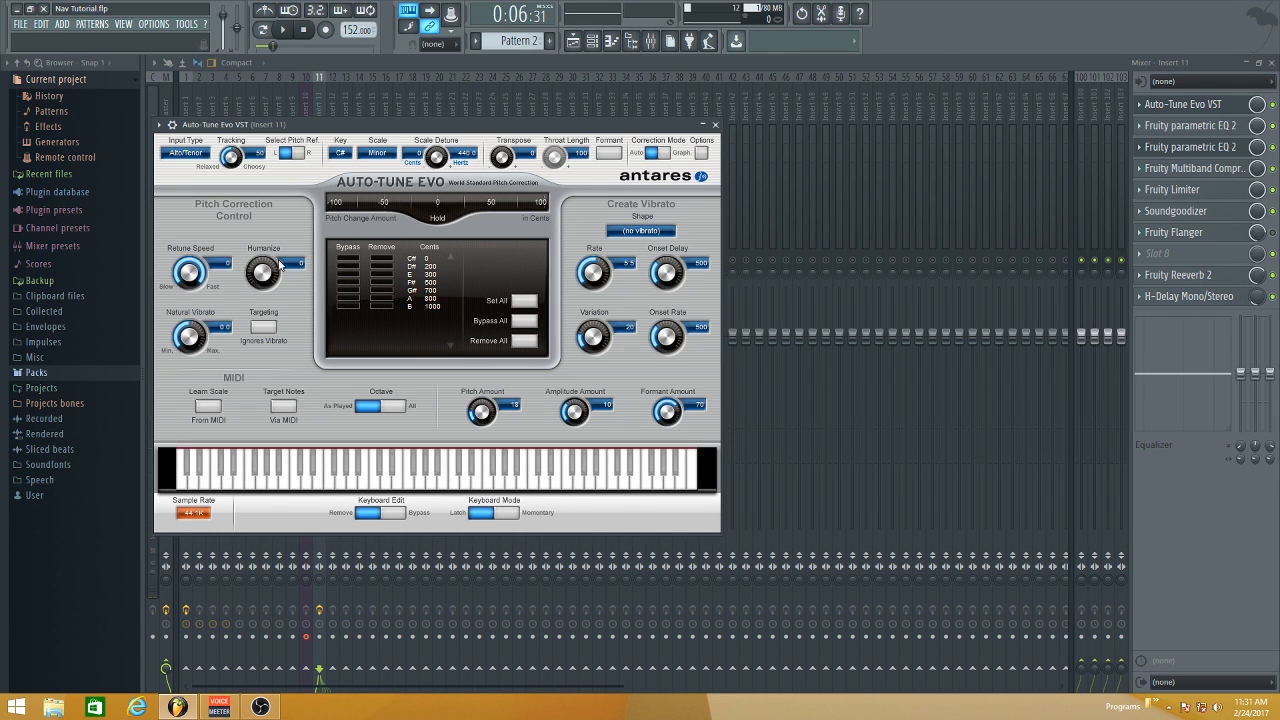
{"action": "left_click", "coordinate": [715, 125]}
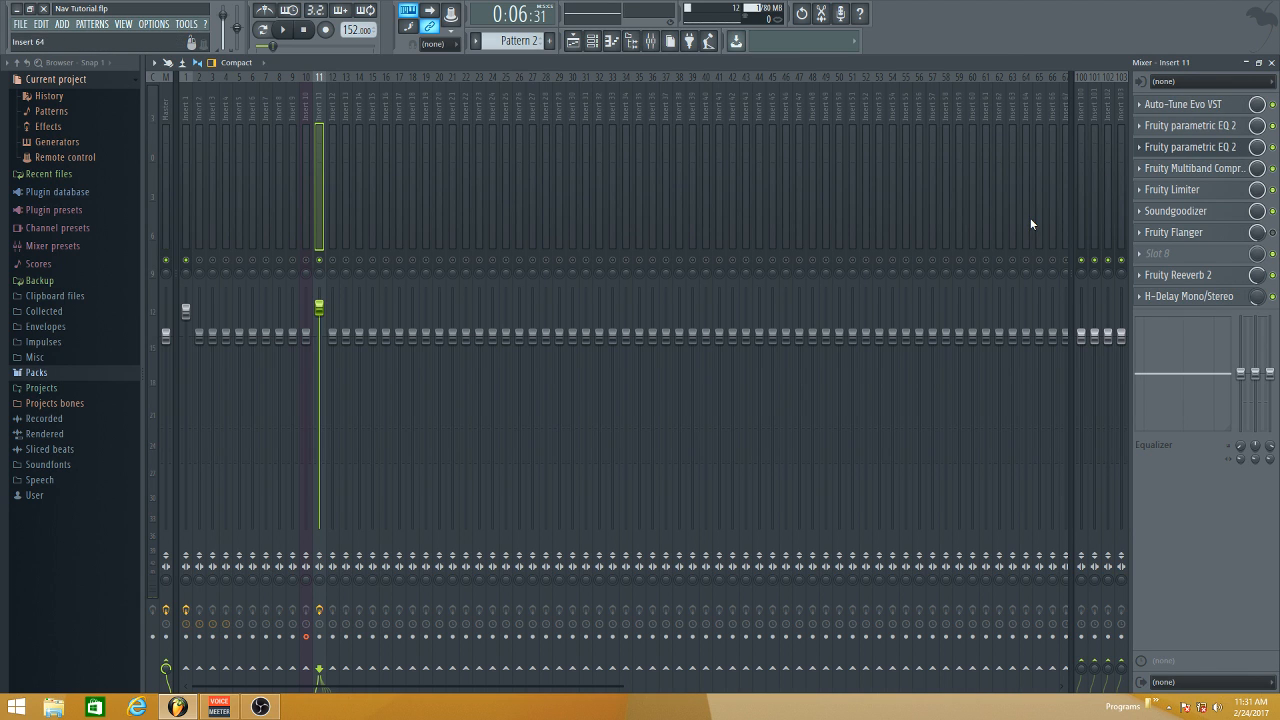
- Open the first Fruity parametric EQ 2 on Insert 11 and inspect the filter type options of band 1
{"action": "left_click", "coordinate": [1213, 128]}
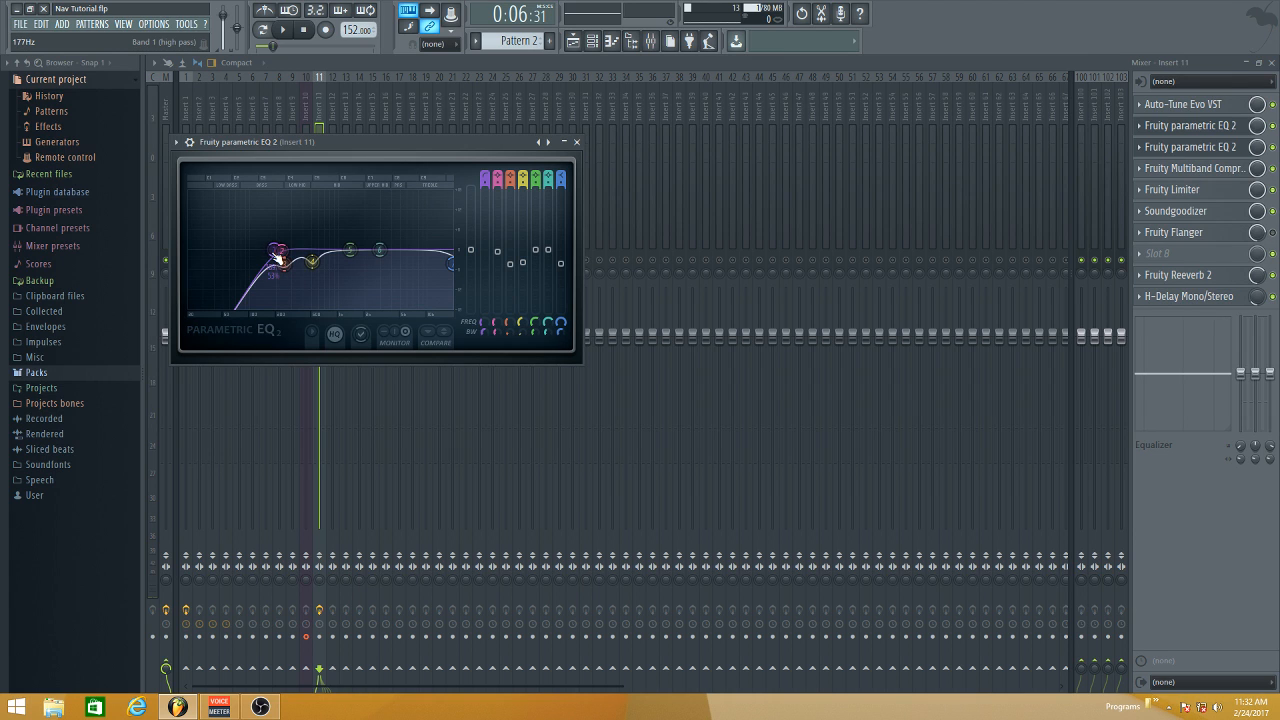
{"action": "right_click", "coordinate": [279, 259]}
{"action": "mouse_move", "coordinate": [294, 284]}
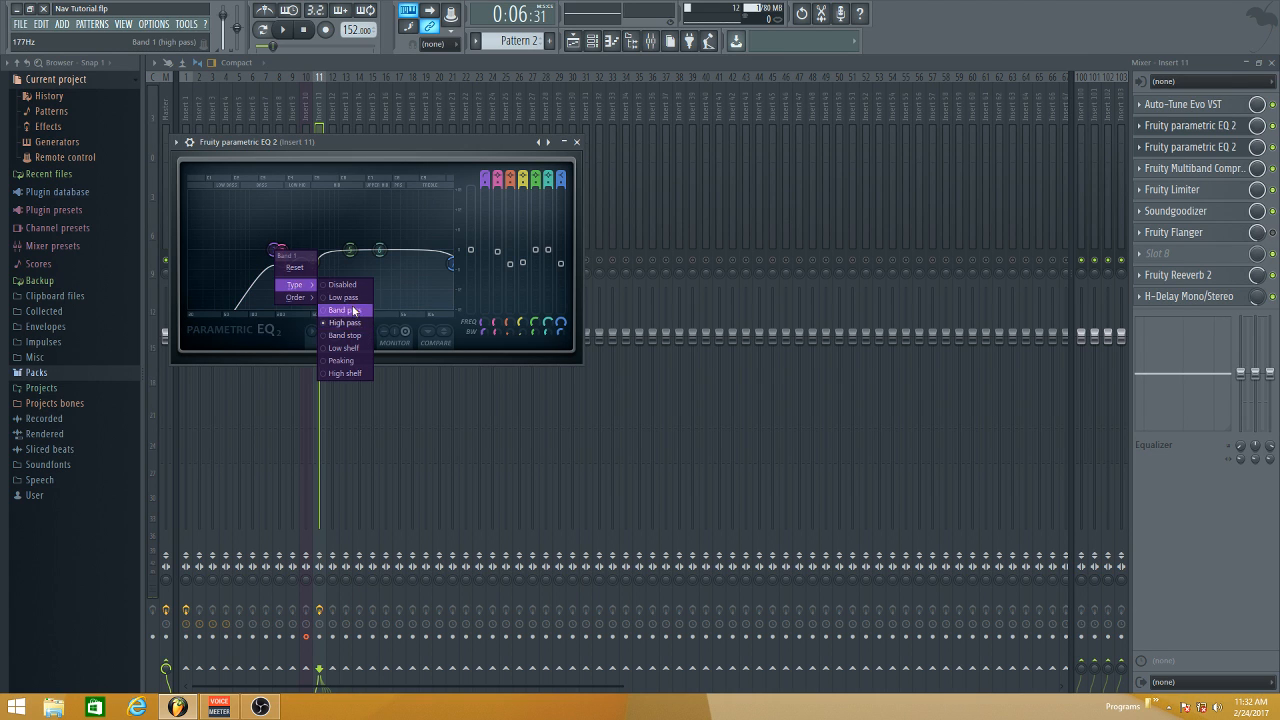
{"action": "left_click", "coordinate": [366, 141]}
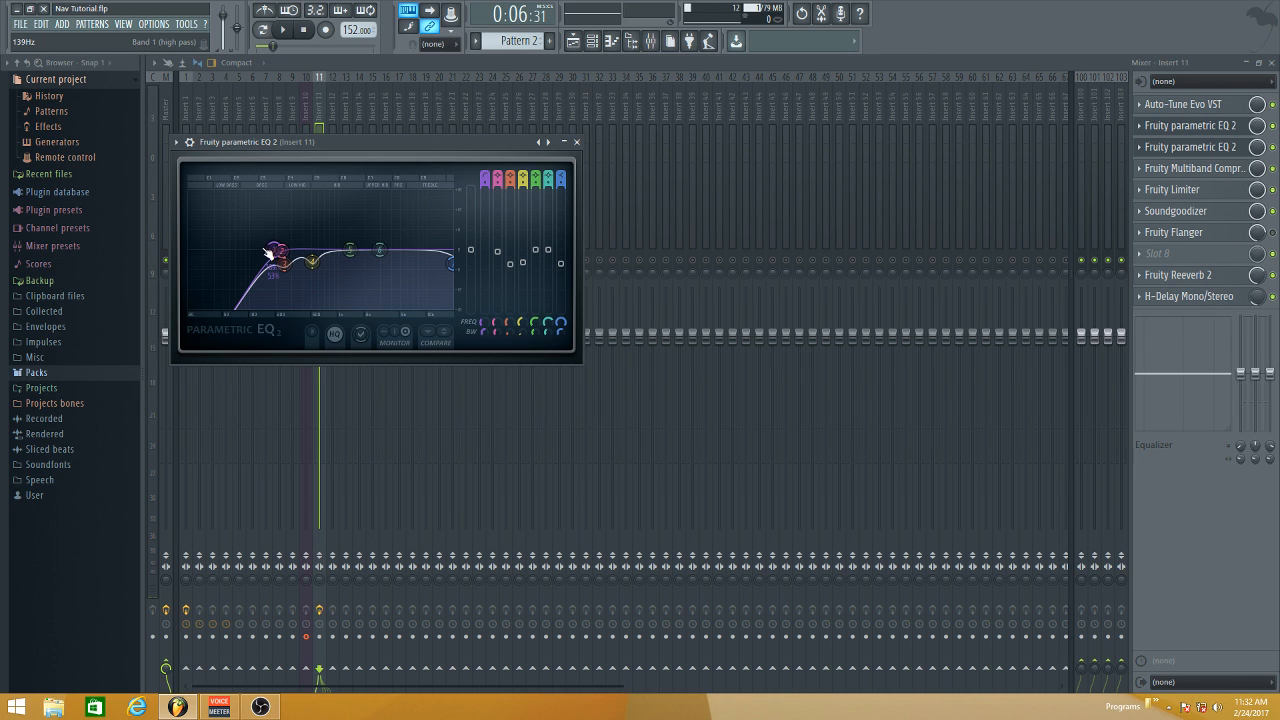
- Boost band 3 of the first EQ to 18 dB and sweep its frequency during playback to find harsh resonances
{"action": "left_click_drag", "start_coordinate": [271, 251], "coordinate": [290, 272]}
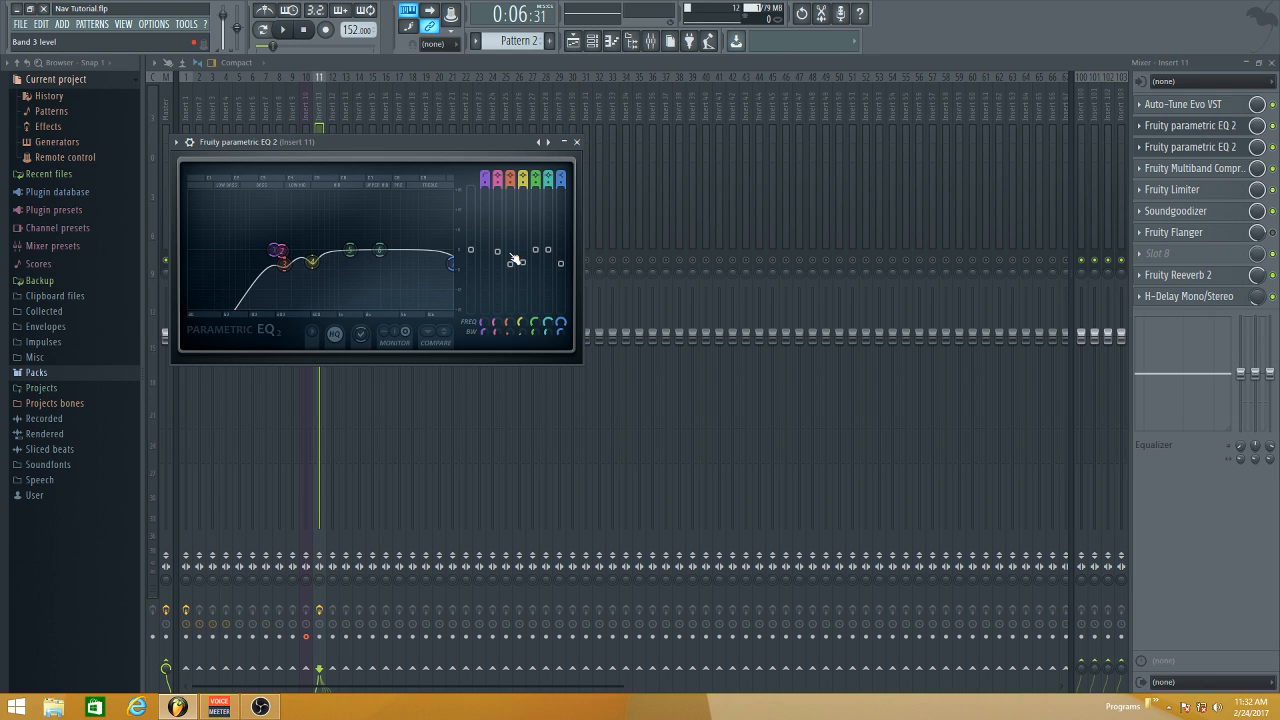
{"action": "left_click_drag", "start_coordinate": [514, 261], "coordinate": [510, 188]}
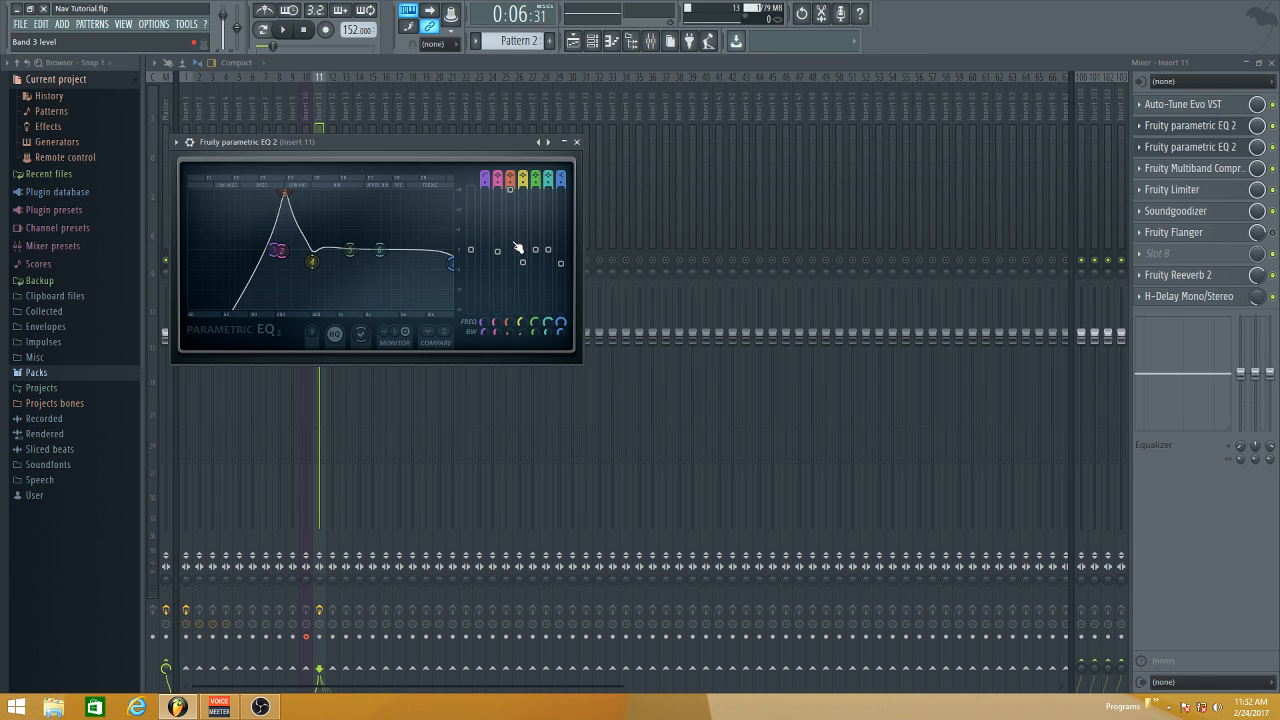
{"action": "mouse_move", "coordinate": [284, 193]}
{"action": "left_mouse_down"}
{"action": "mouse_move", "coordinate": [303, 193]}
{"action": "mouse_move", "coordinate": [284, 193]}
{"action": "left_mouse_up"}
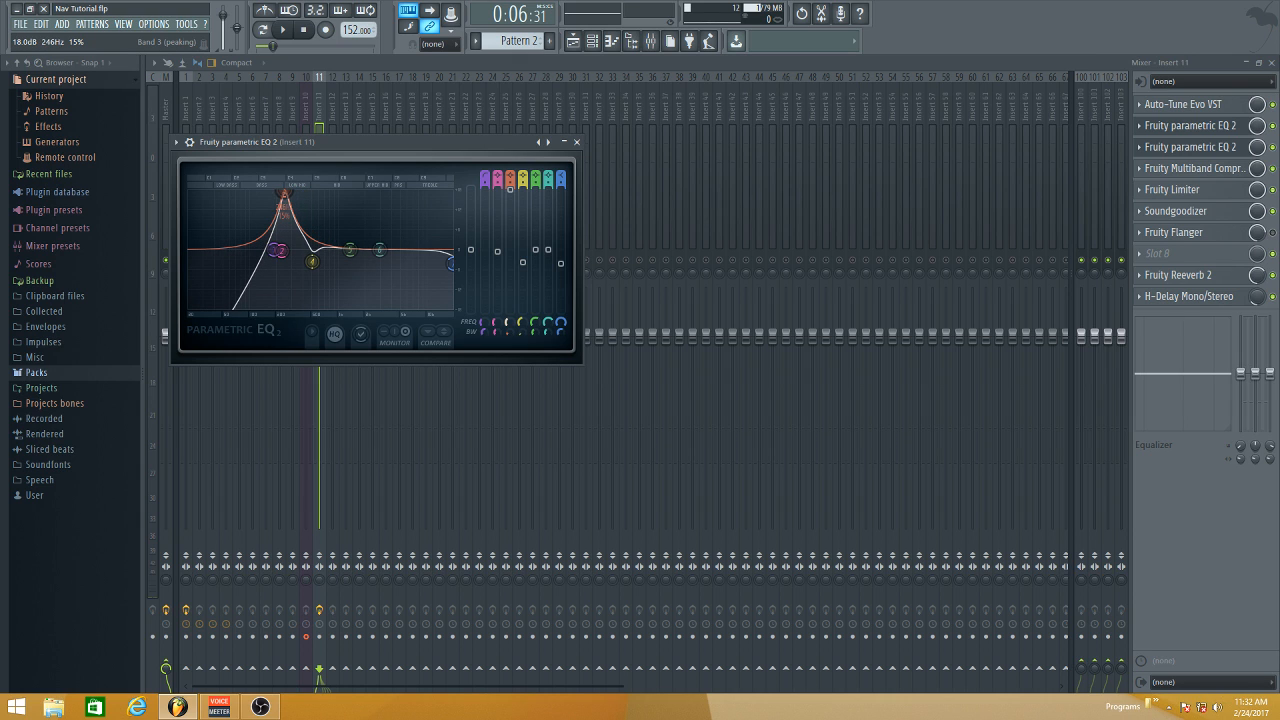
{"action": "key", "text": "space"}
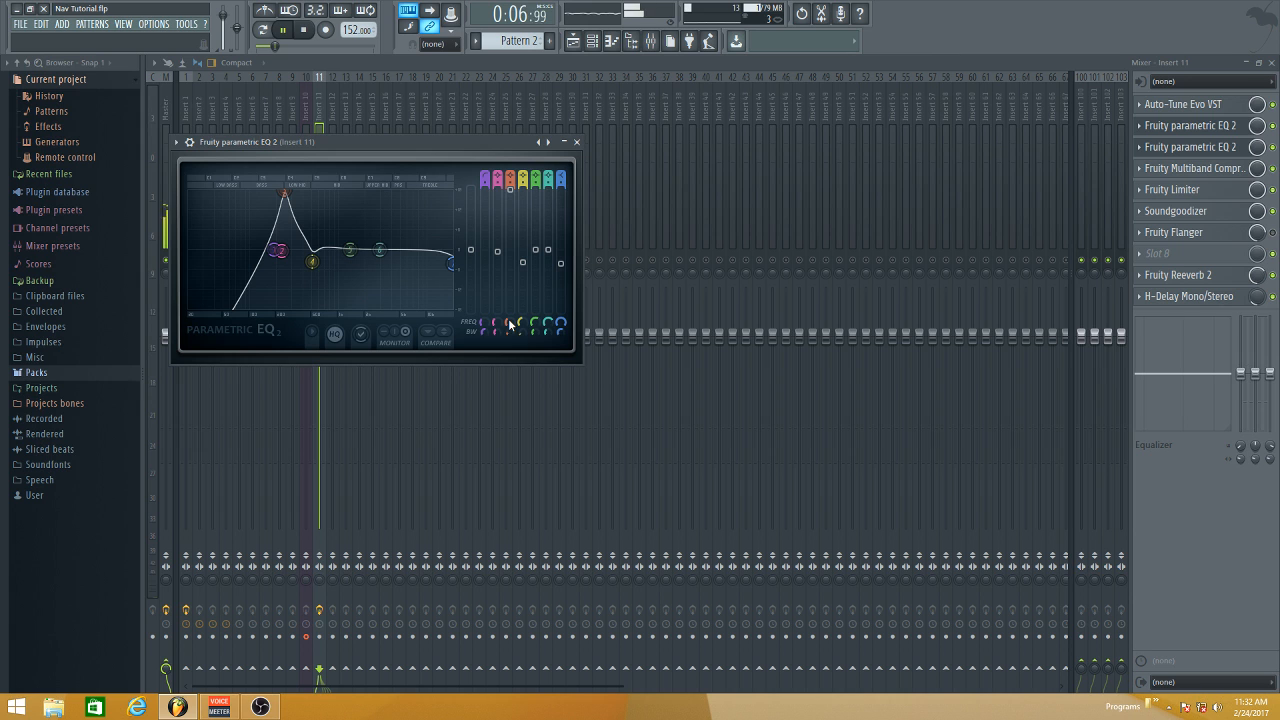
{"action": "left_click_drag", "start_coordinate": [277, 48], "coordinate": [288, 48]}
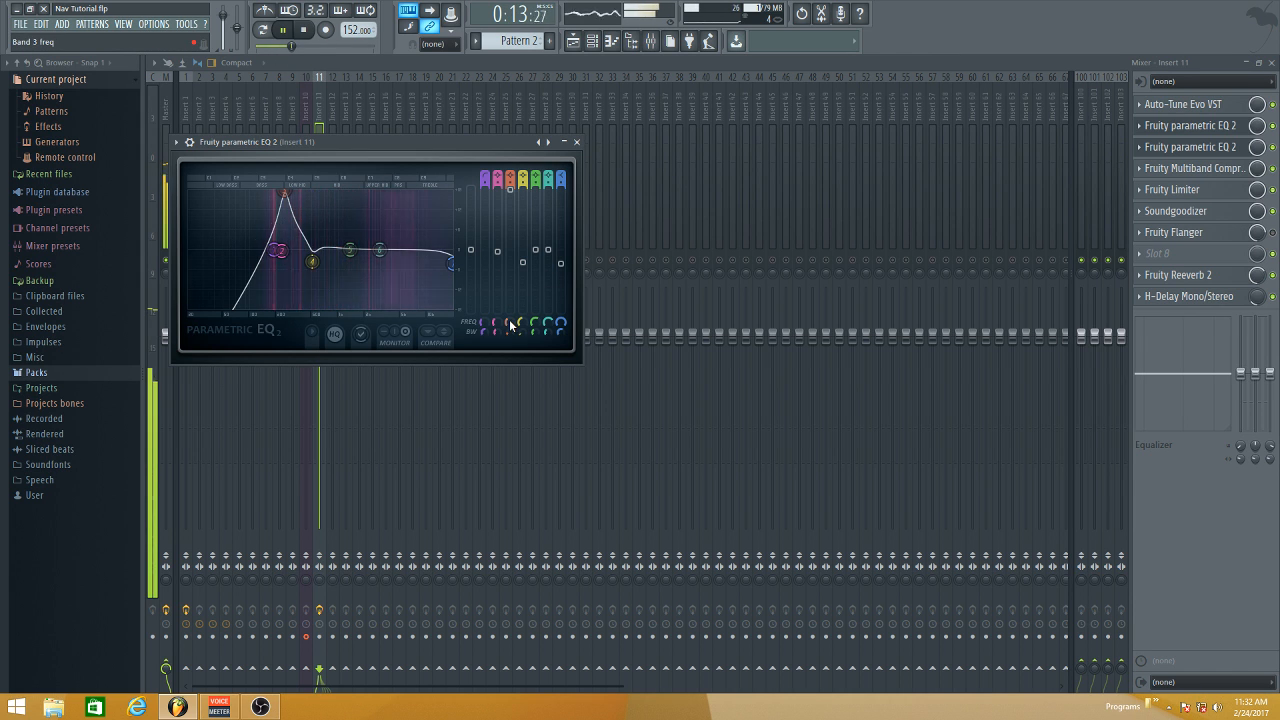
{"action": "mouse_move", "coordinate": [510, 323]}
{"action": "left_mouse_down"}
{"action": "mouse_move", "coordinate": [510, 256]}
{"action": "mouse_move", "coordinate": [510, 366]}
{"action": "mouse_move", "coordinate": [510, 323]}
{"action": "left_mouse_up"}
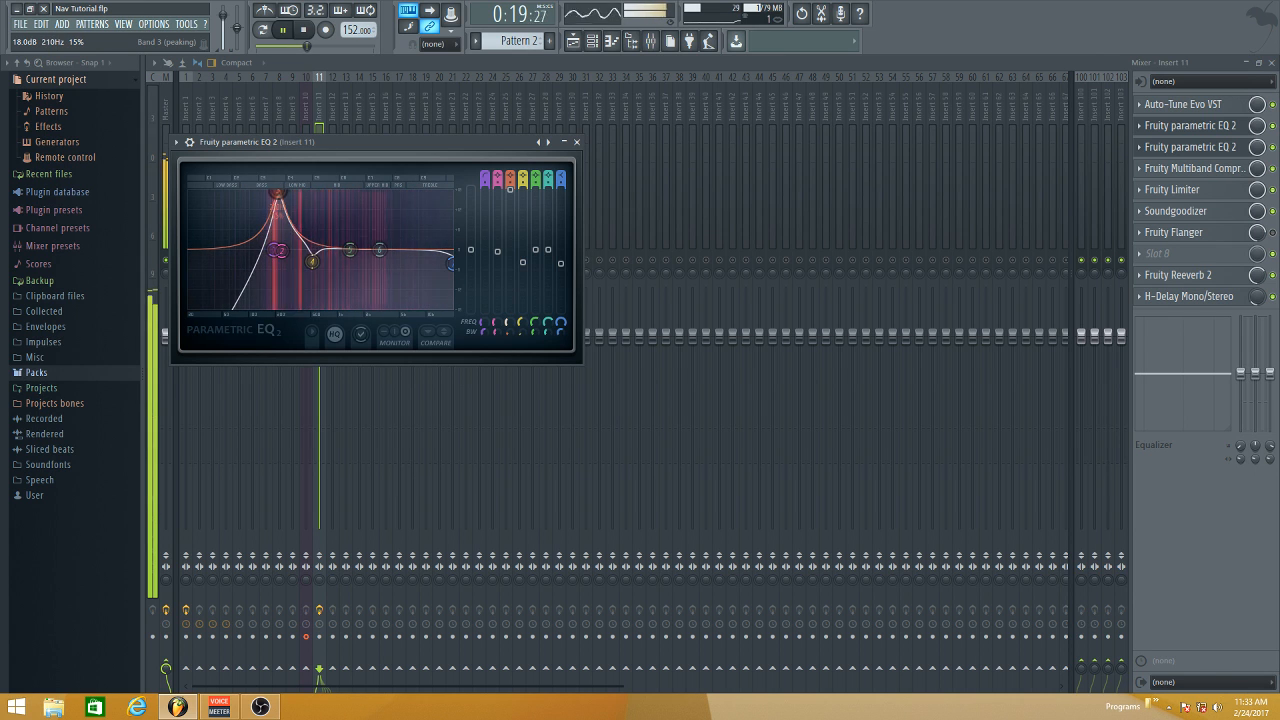
{"action": "key", "text": "space"}
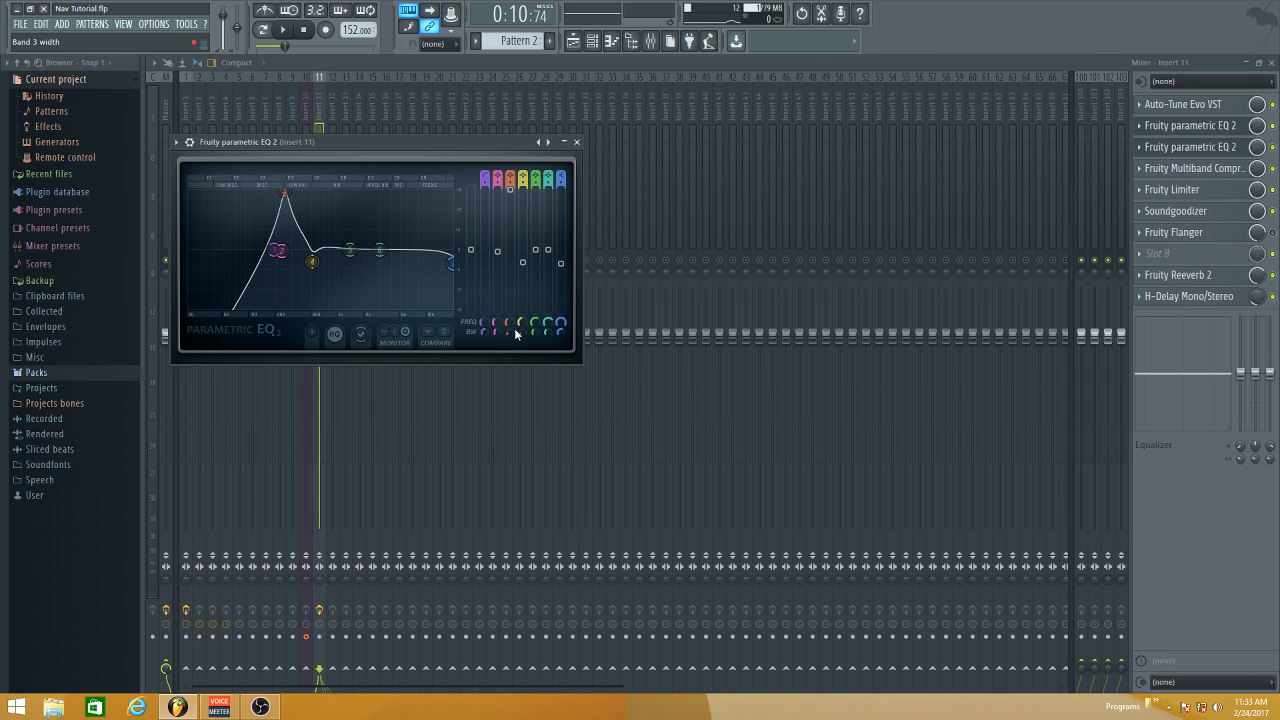
- Cut band 3 of the first EQ slightly below 0 dB and solo mixer Insert 11
{"action": "left_click_drag", "start_coordinate": [518, 194], "coordinate": [511, 269]}
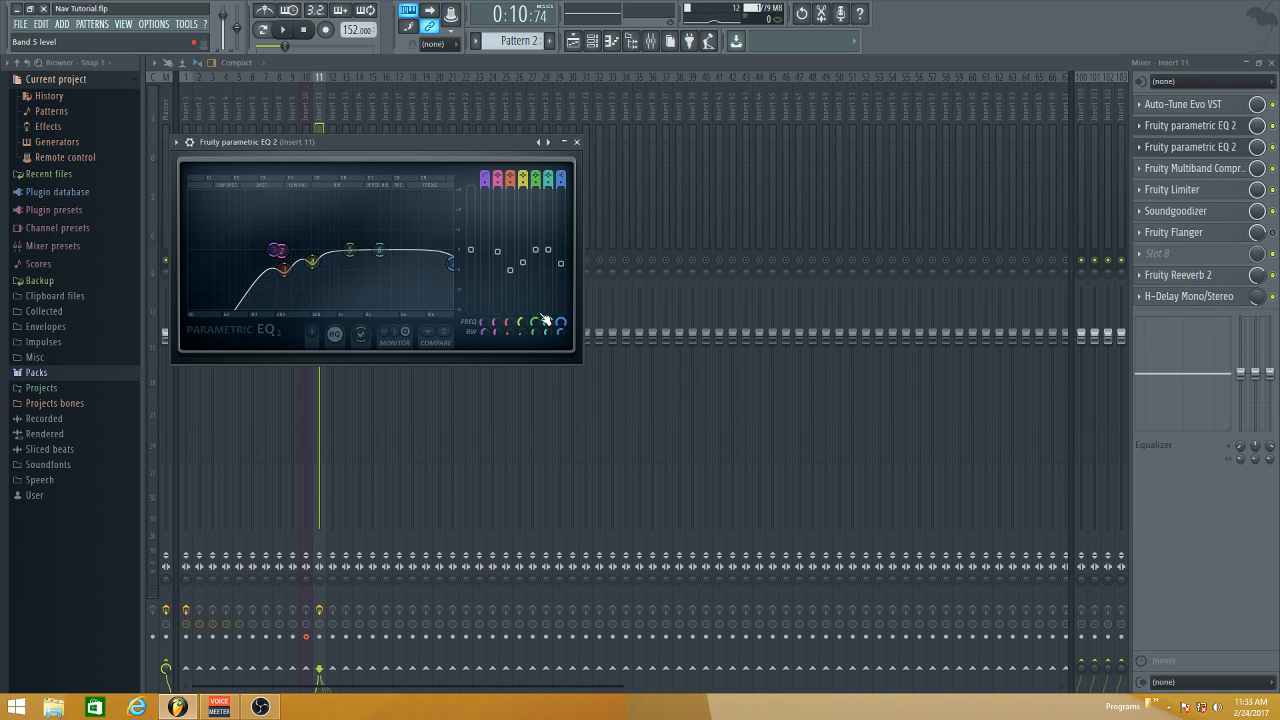
{"action": "left_click", "coordinate": [348, 66]}
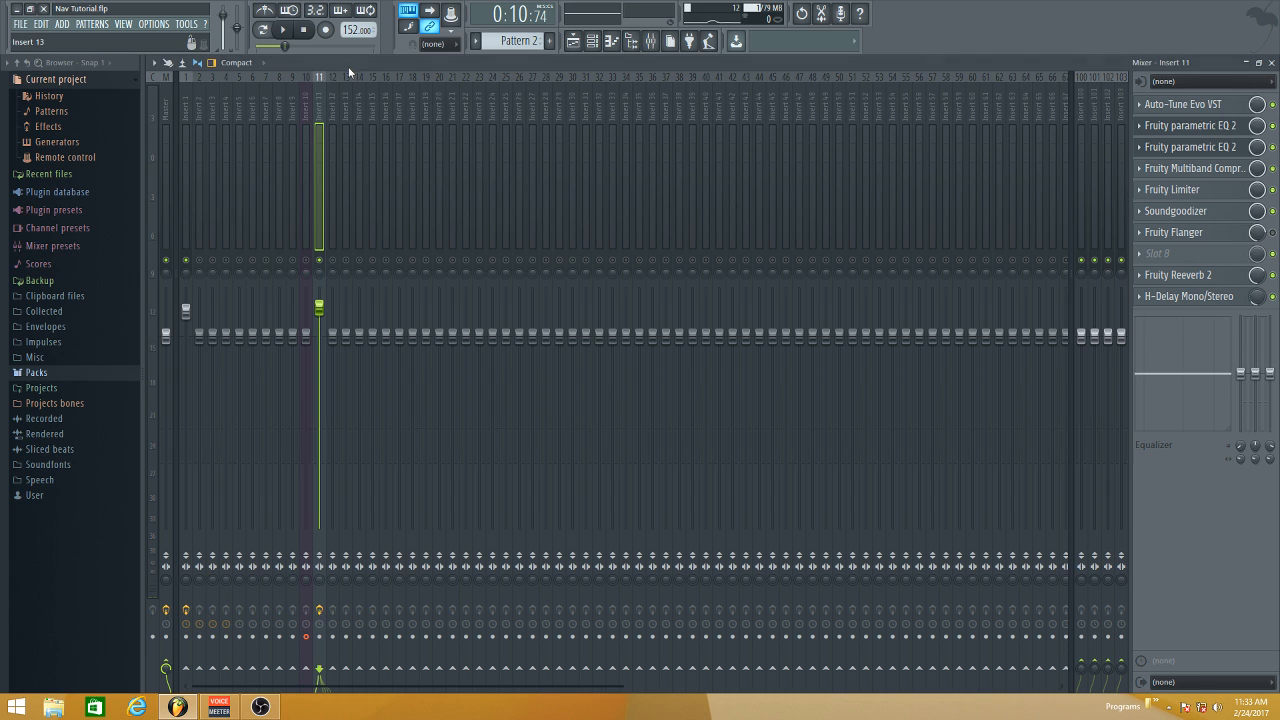
{"action": "right_click", "coordinate": [320, 260]}
{"action": "left_click", "coordinate": [1210, 128]}
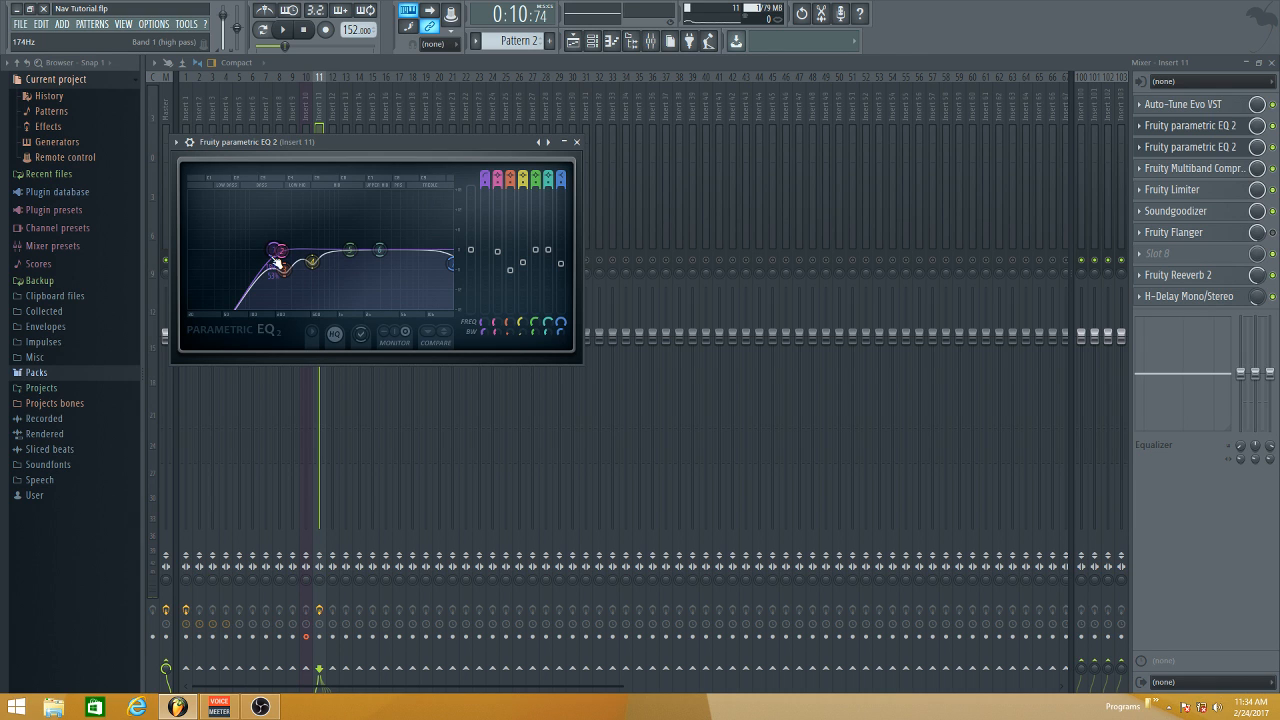
{"action": "left_click", "coordinate": [579, 145]}
- Adjust the boosted high-shelf band 7 in Insert 11's second Fruity parametric EQ 2 to about 13.9 kHz
{"action": "left_click", "coordinate": [1190, 147]}
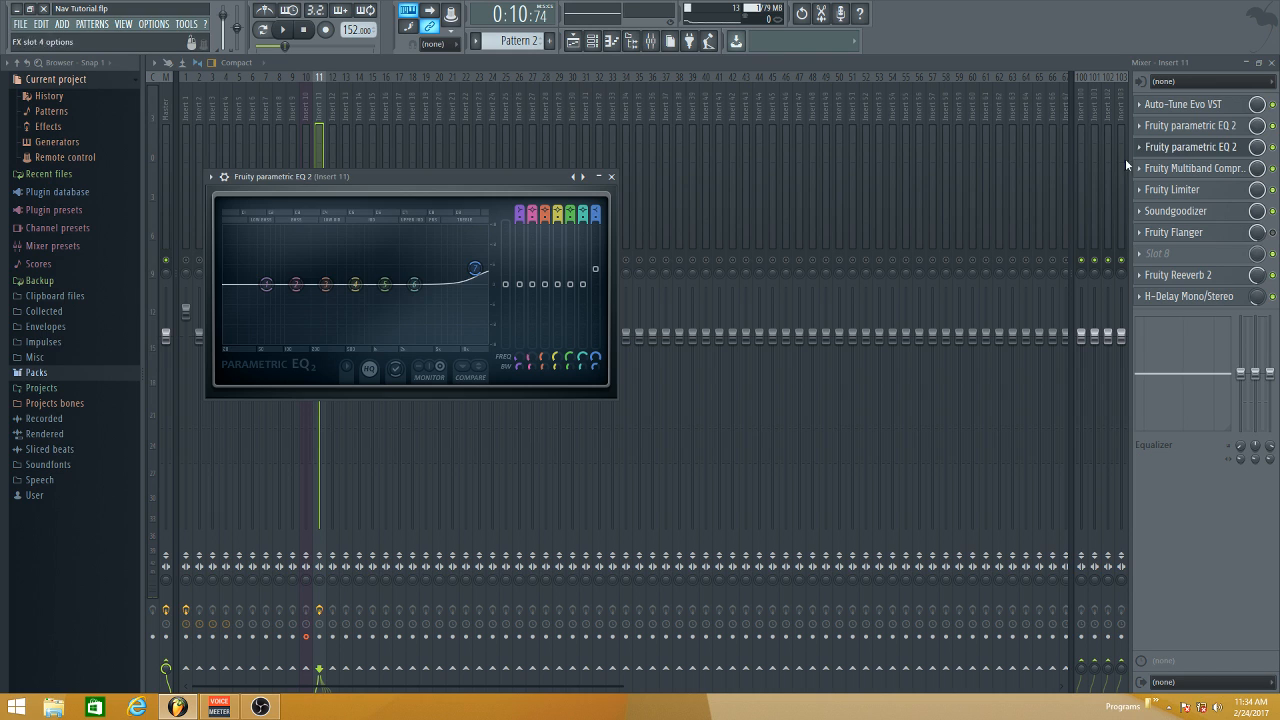
{"action": "left_click", "coordinate": [477, 269]}
{"action": "left_click_drag", "start_coordinate": [475, 268], "coordinate": [476, 271]}
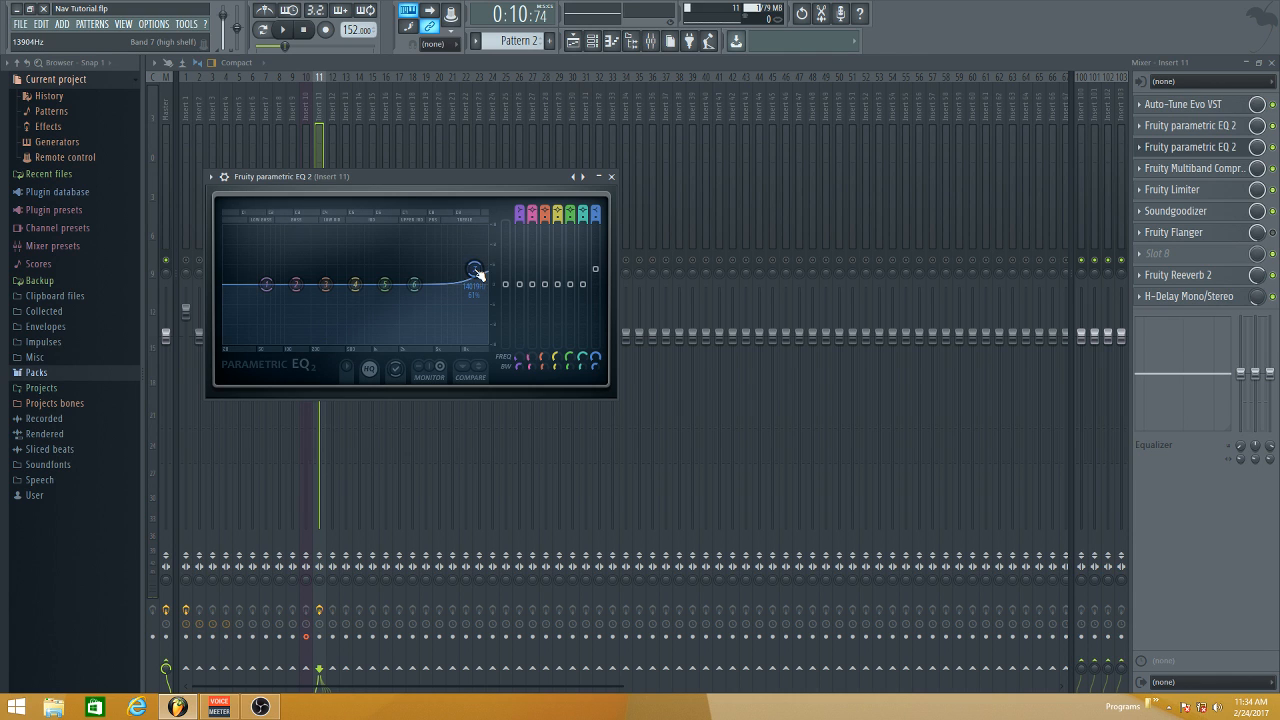
{"action": "left_click", "coordinate": [611, 176]}
- Open the Fruity Multiband Compressor on Insert 11 and switch it to the previous preset
{"action": "left_click", "coordinate": [1185, 147]}
{"action": "left_click", "coordinate": [1182, 168]}
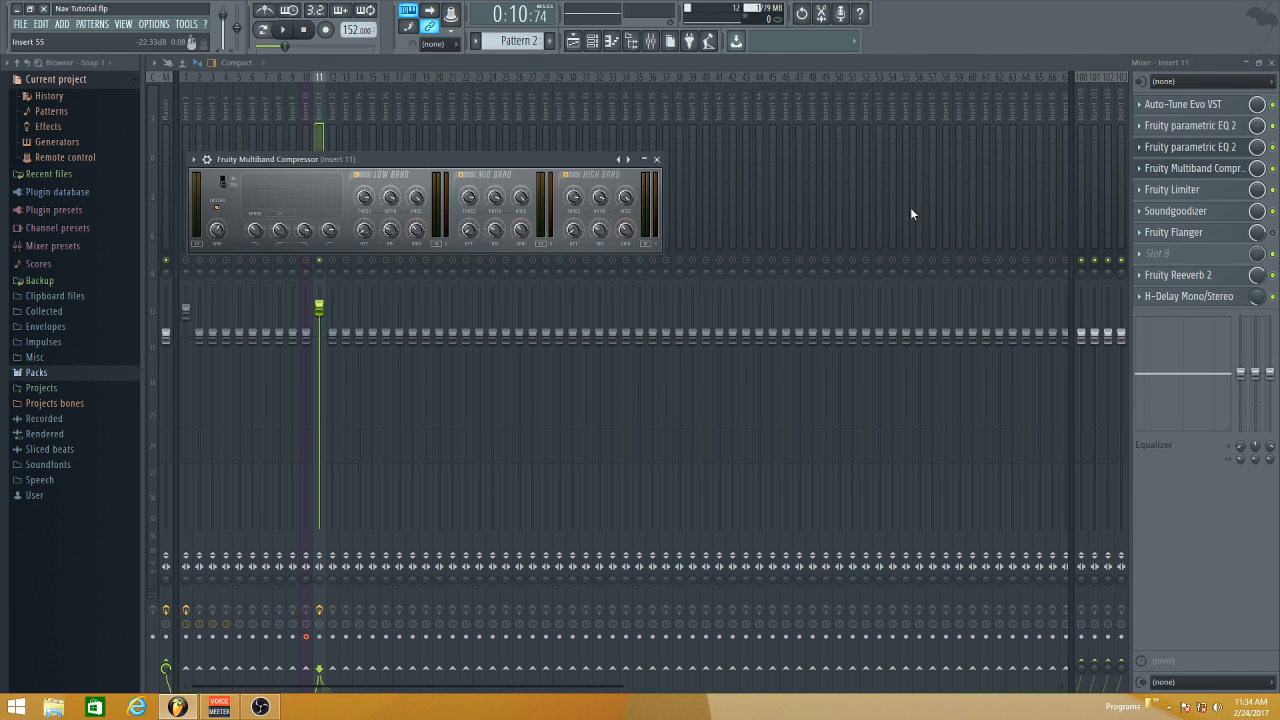
{"action": "left_click", "coordinate": [619, 160]}
- Adjust the ceiling and attack of the Fruity Limiter on Insert 11
{"action": "left_click", "coordinate": [1183, 193]}
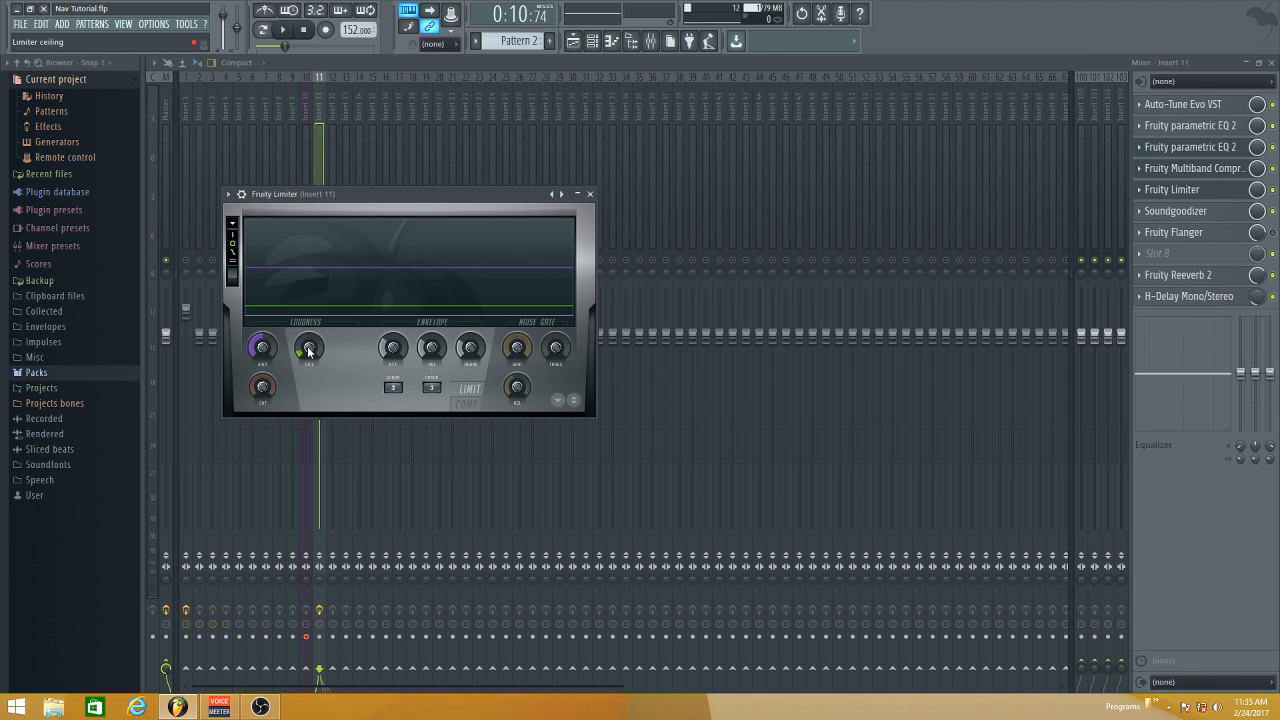
{"action": "left_click_drag", "start_coordinate": [308, 350], "coordinate": [308, 398]}
{"action": "left_click_drag", "start_coordinate": [397, 351], "coordinate": [397, 343]}
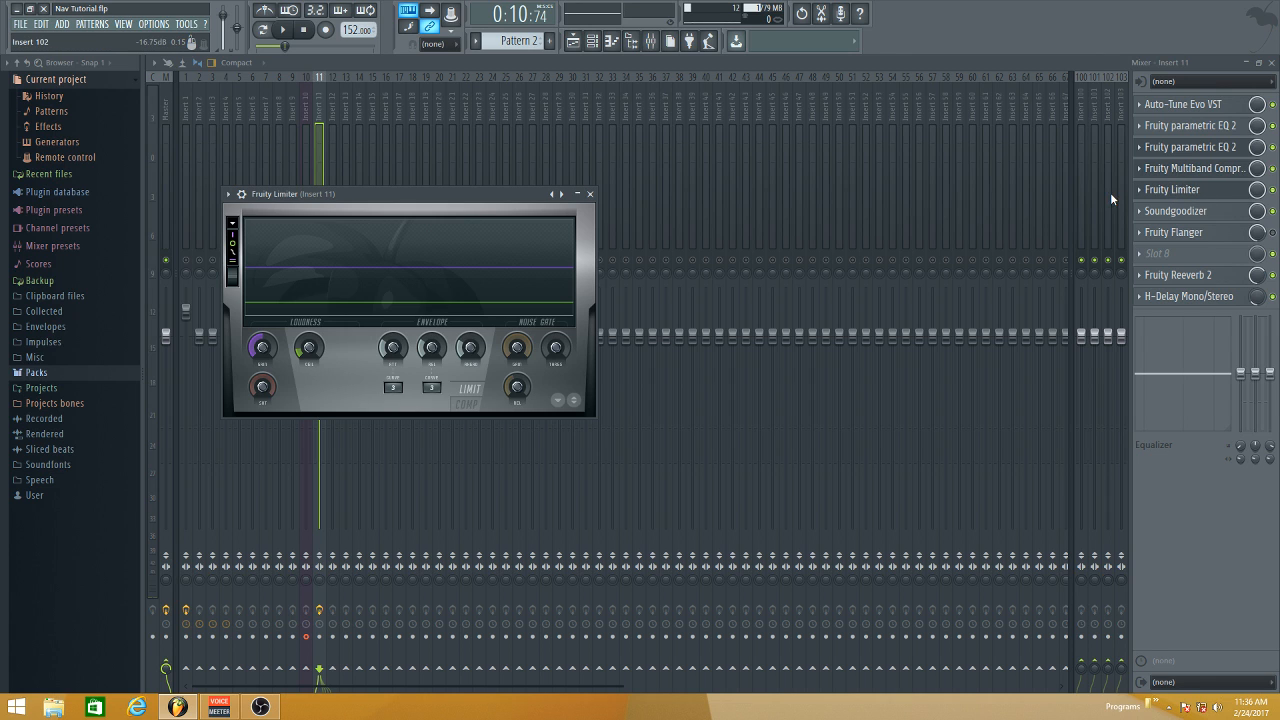
- Open the Soundgoodizer on Insert 11 and compare modes A and B during playback, returning to mode A
{"action": "left_click", "coordinate": [1205, 214]}
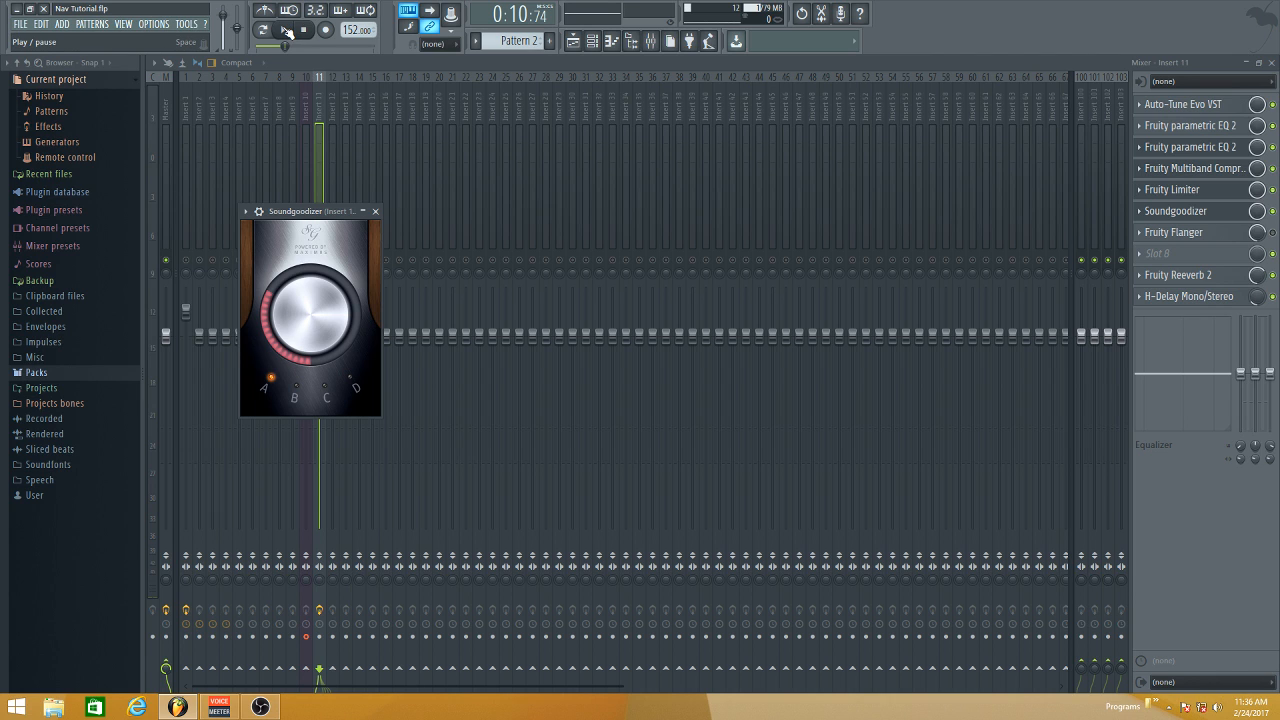
{"action": "left_click", "coordinate": [296, 390]}
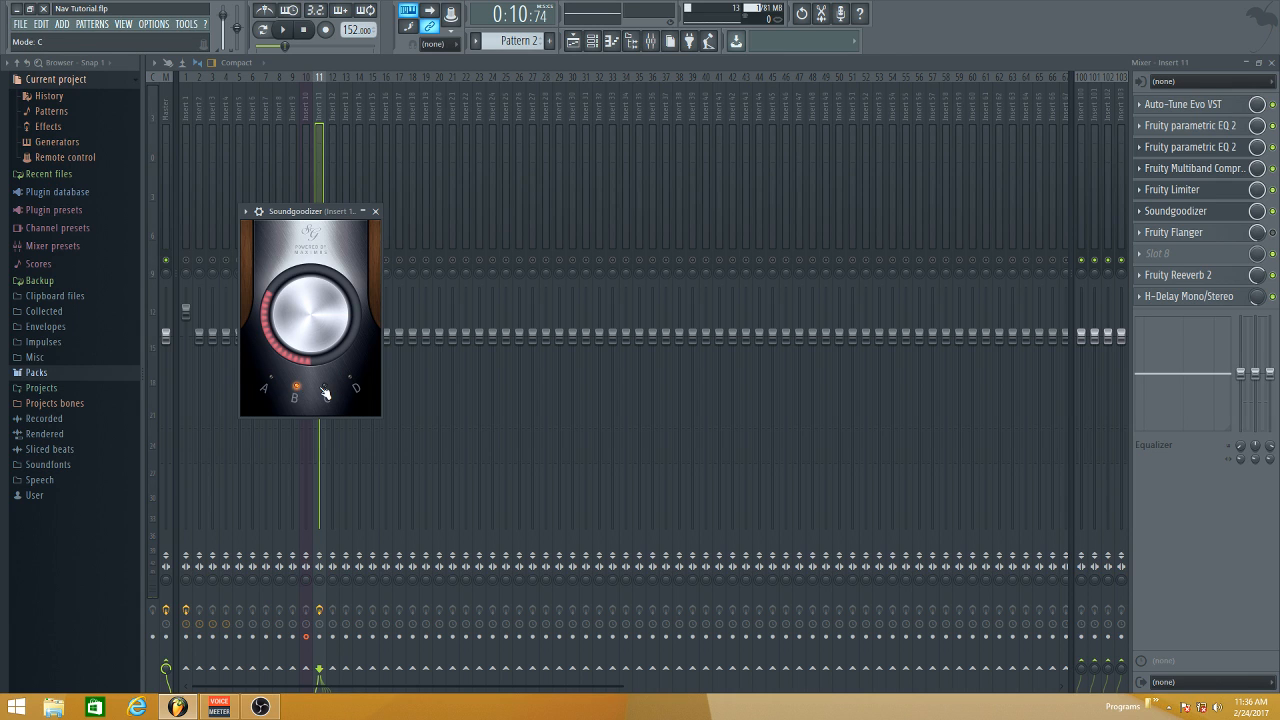
{"action": "left_click", "coordinate": [272, 378]}
{"action": "left_click", "coordinate": [280, 30]}
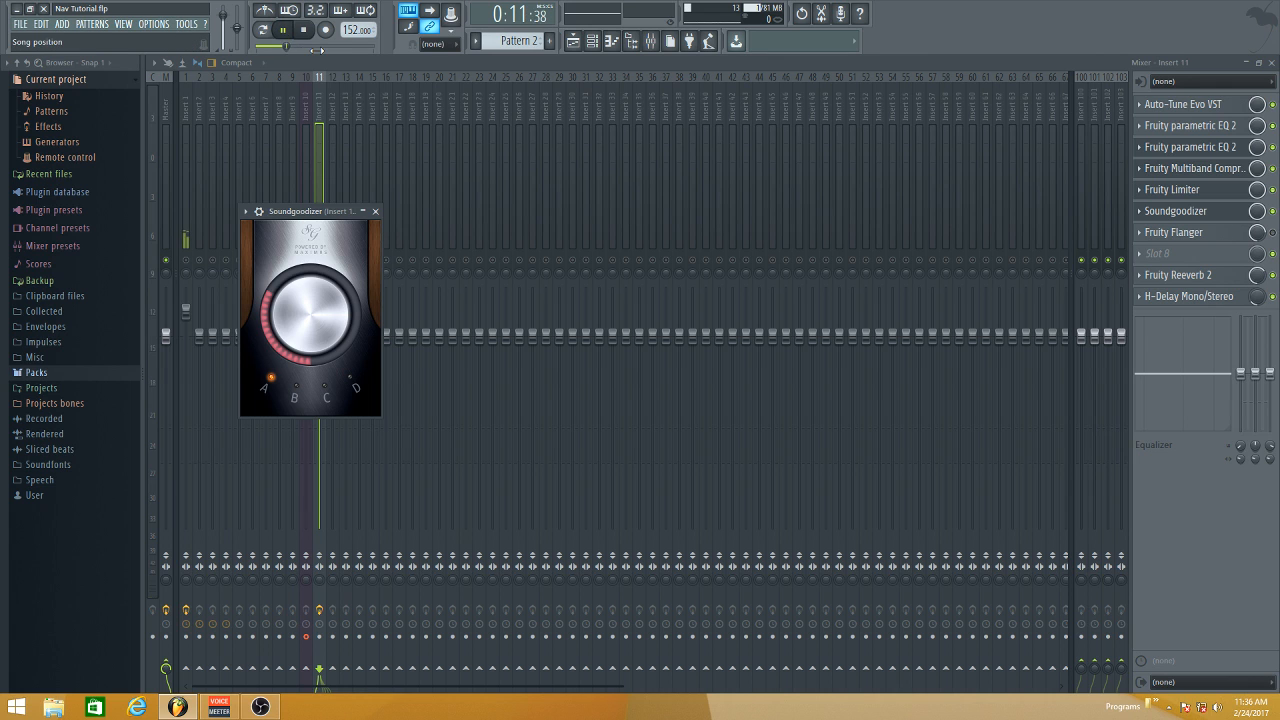
{"action": "left_click", "coordinate": [303, 390]}
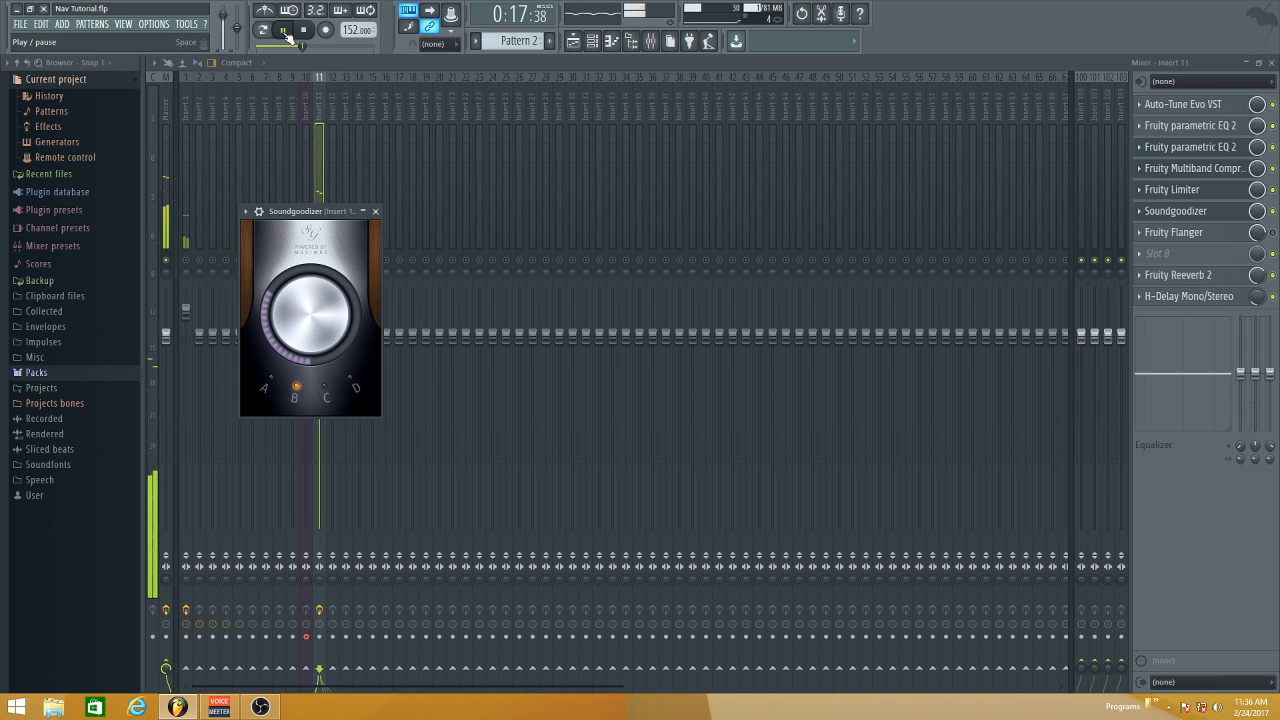
{"action": "key", "text": "space"}
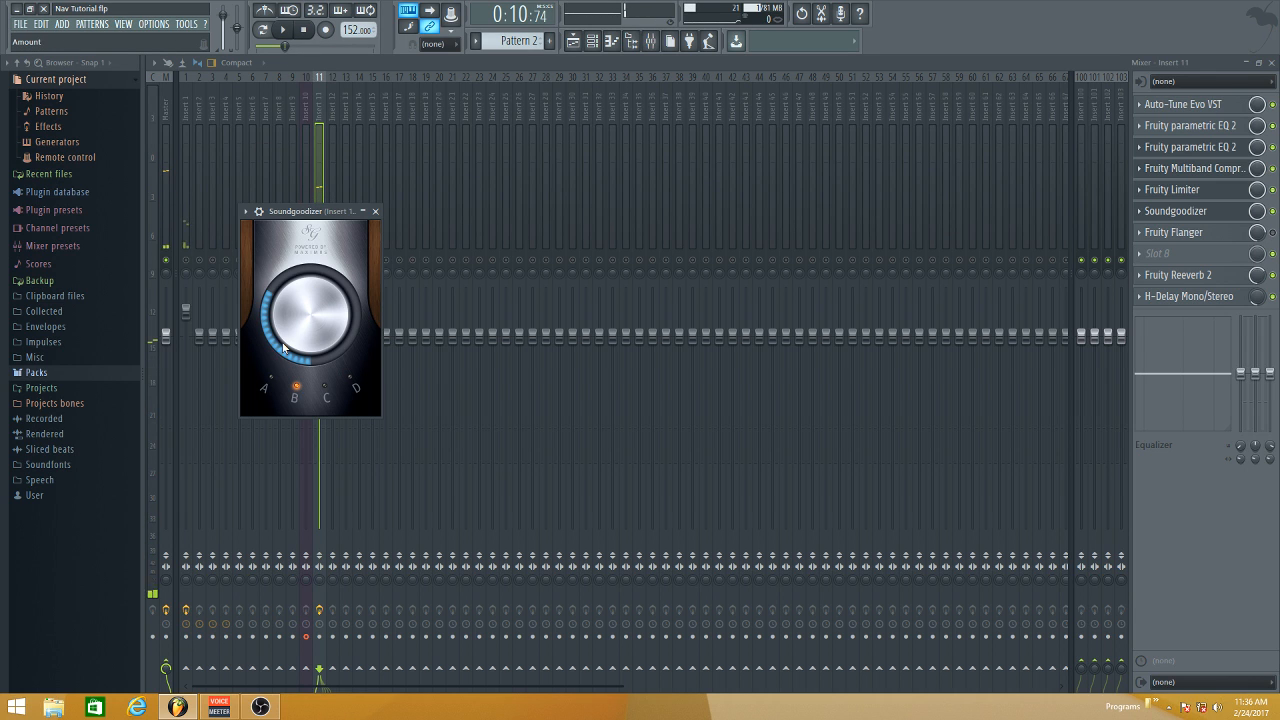
{"action": "left_click", "coordinate": [268, 382]}
- Audition Soundgoodizer modes A, B, C and D in turn during playback, ending on mode A, and stop playback
{"action": "left_click", "coordinate": [284, 30]}
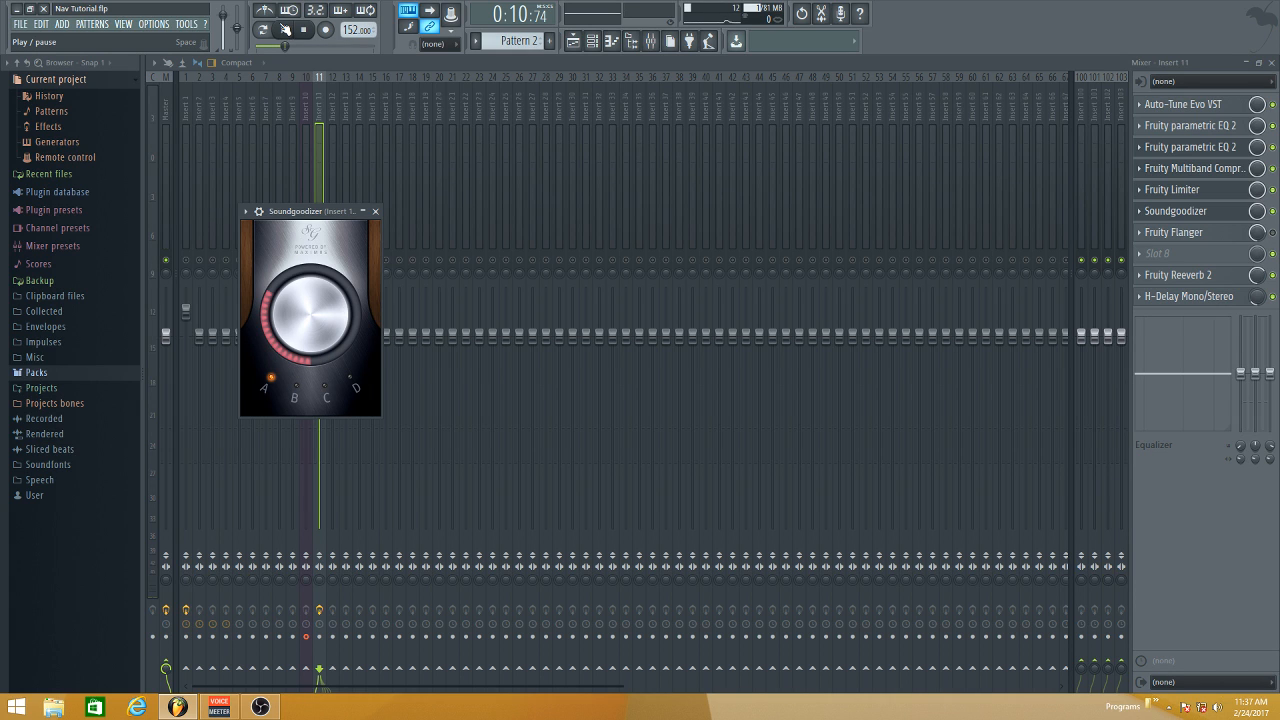
{"action": "left_click", "coordinate": [284, 30]}
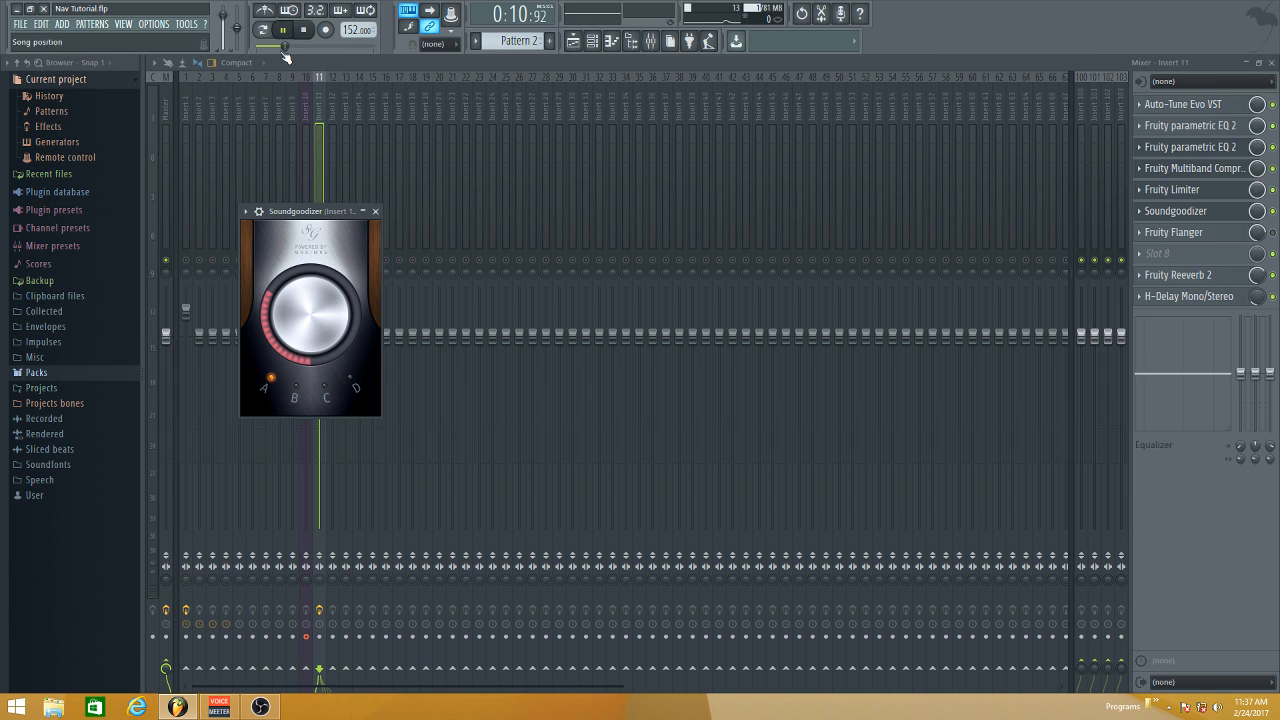
{"action": "left_click", "coordinate": [300, 392]}
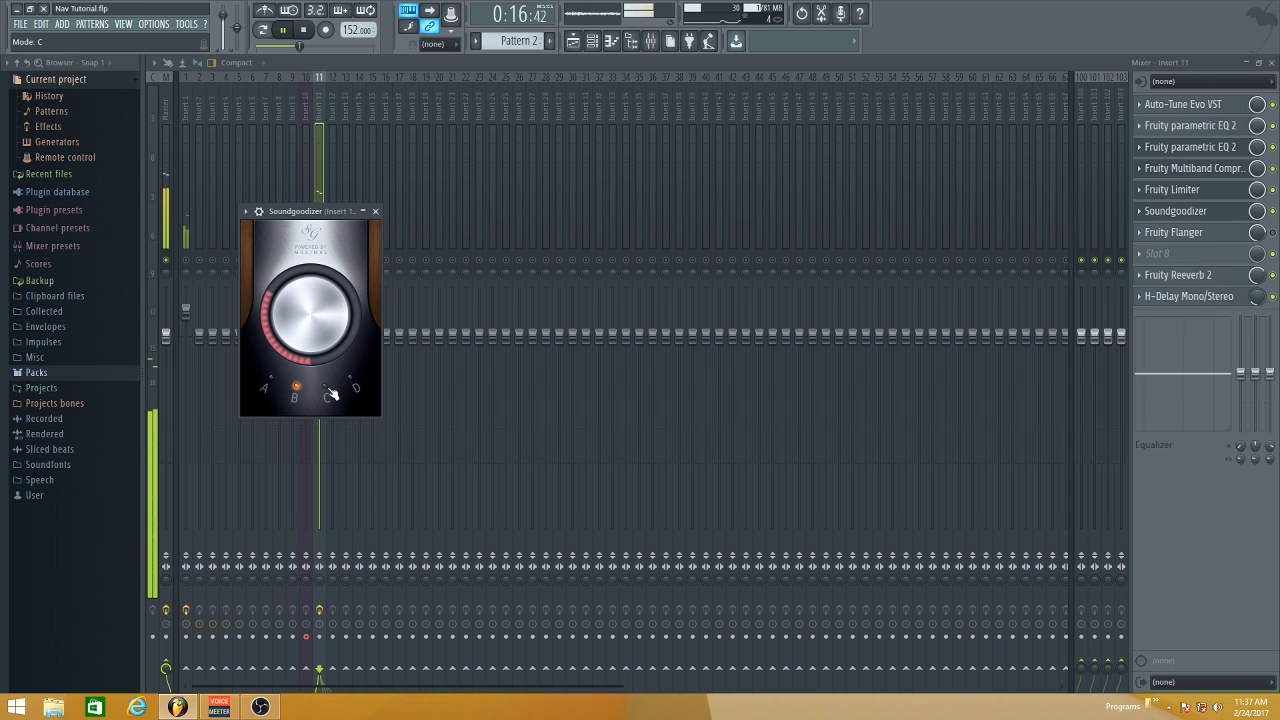
{"action": "left_click", "coordinate": [330, 392]}
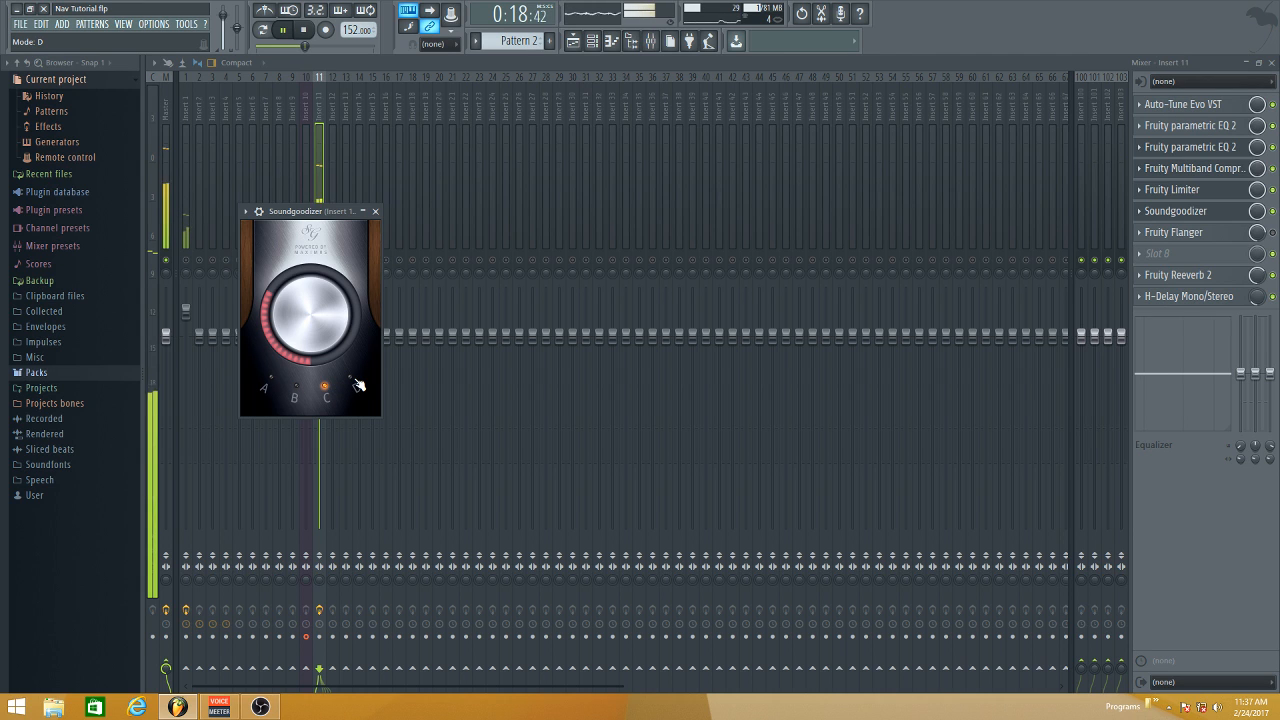
{"action": "left_click", "coordinate": [352, 380]}
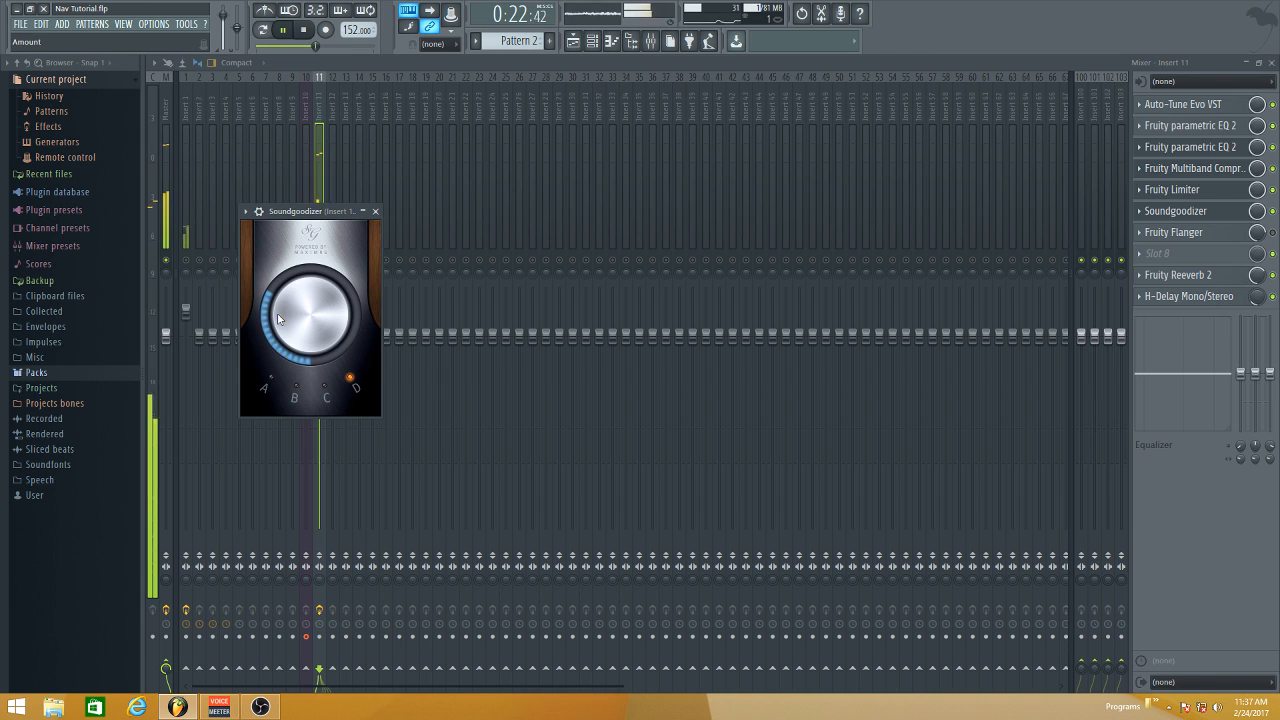
{"action": "left_click", "coordinate": [269, 378]}
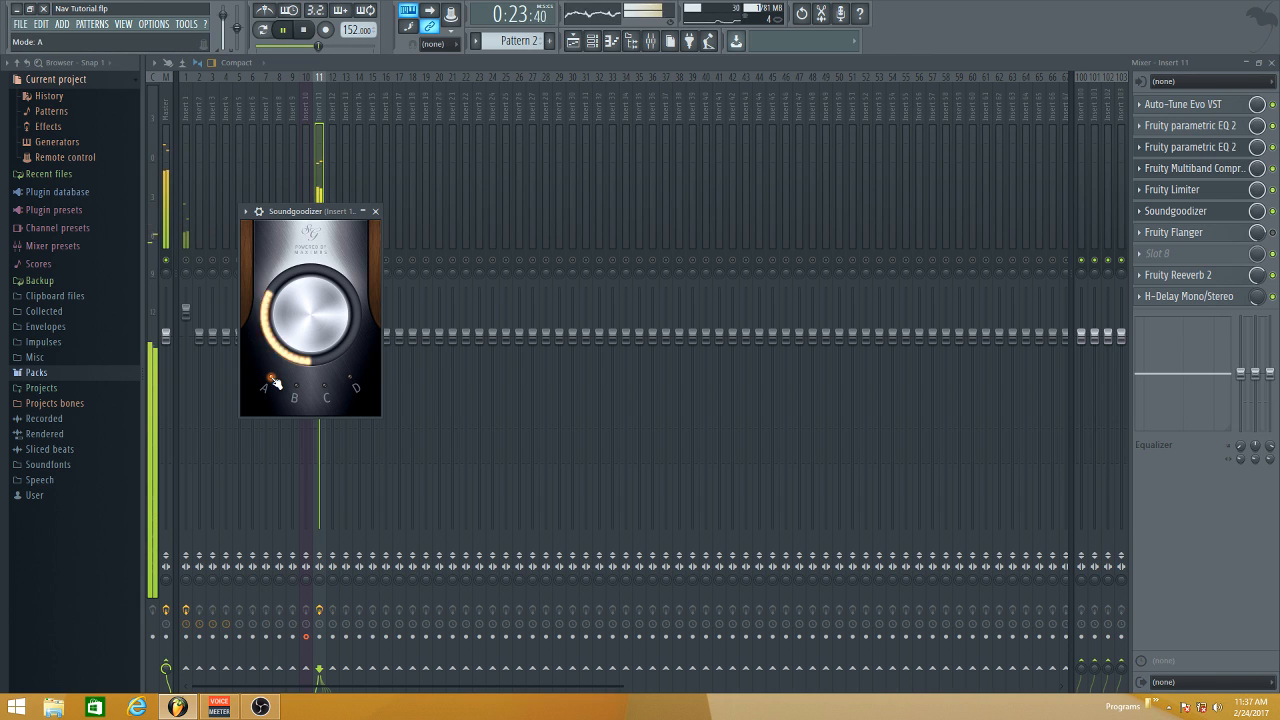
{"action": "left_click", "coordinate": [313, 31]}
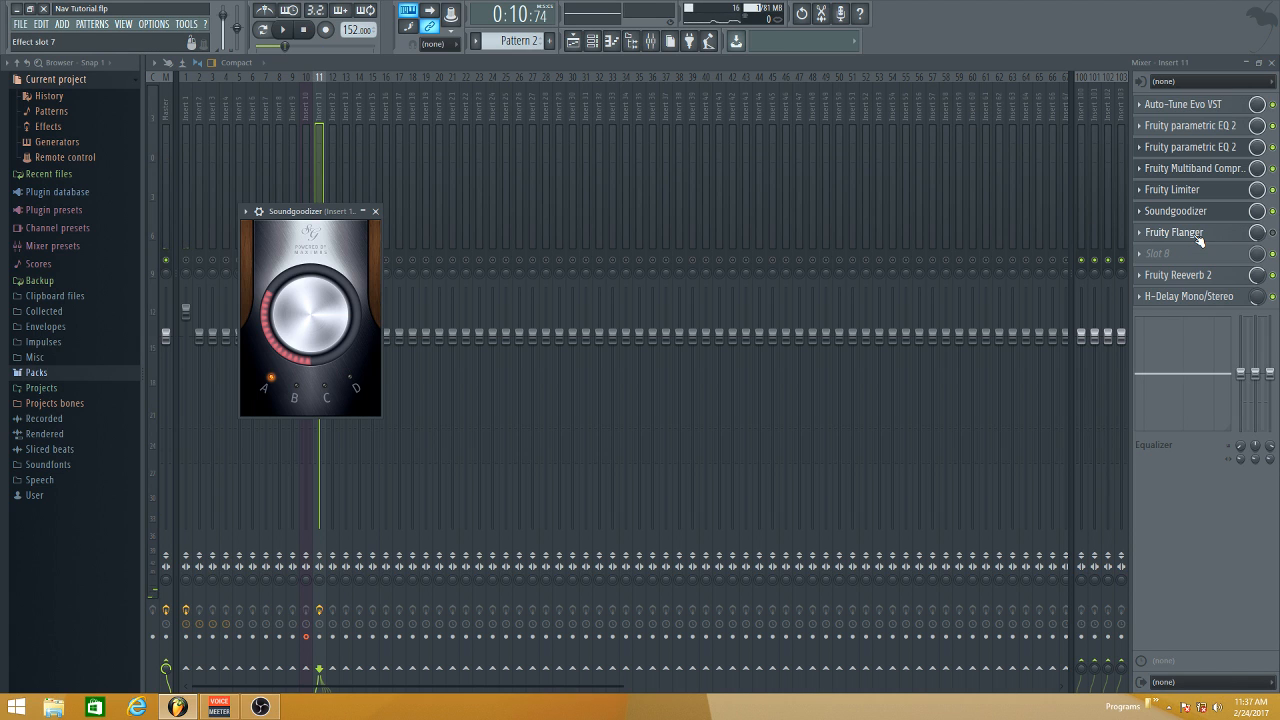
- Open Fruity Reeverb 2 on Insert 11 and adjust its effect mix level while checking the vocal in playback
{"action": "left_click", "coordinate": [1185, 277]}
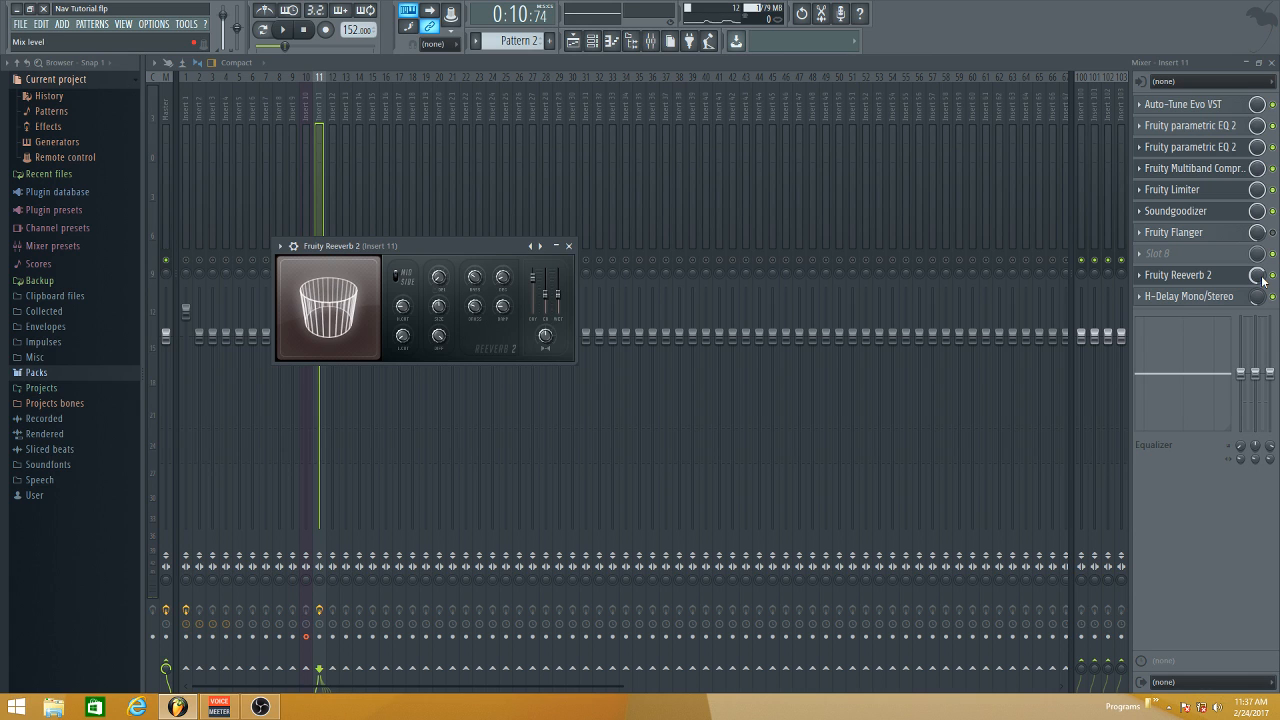
{"action": "left_click_drag", "start_coordinate": [1257, 280], "coordinate": [1257, 226]}
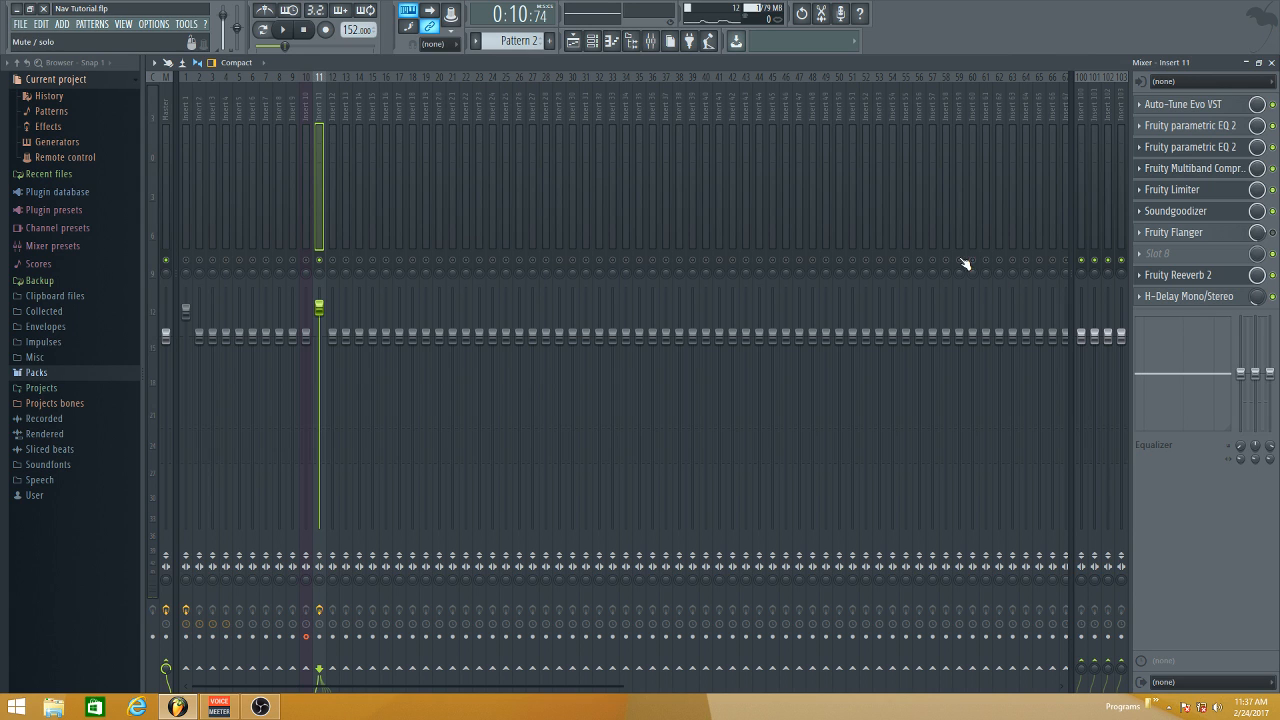
{"action": "key", "text": "space"}
{"action": "mouse_move", "coordinate": [1257, 276]}
{"action": "left_mouse_down"}
{"action": "mouse_move", "coordinate": [1257, 372]}
{"action": "mouse_move", "coordinate": [1258, 278]}
{"action": "left_mouse_up"}
{"action": "key", "text": "space"}
{"action": "mouse_move", "coordinate": [1257, 275]}
{"action": "left_mouse_down"}
{"action": "mouse_move", "coordinate": [1257, 299]}
{"action": "mouse_move", "coordinate": [1258, 279]}
{"action": "left_mouse_up"}
- Open the H-Delay plugin on Insert 11 and examine its delay time, tempo and feedback settings
{"action": "left_click", "coordinate": [1184, 298]}
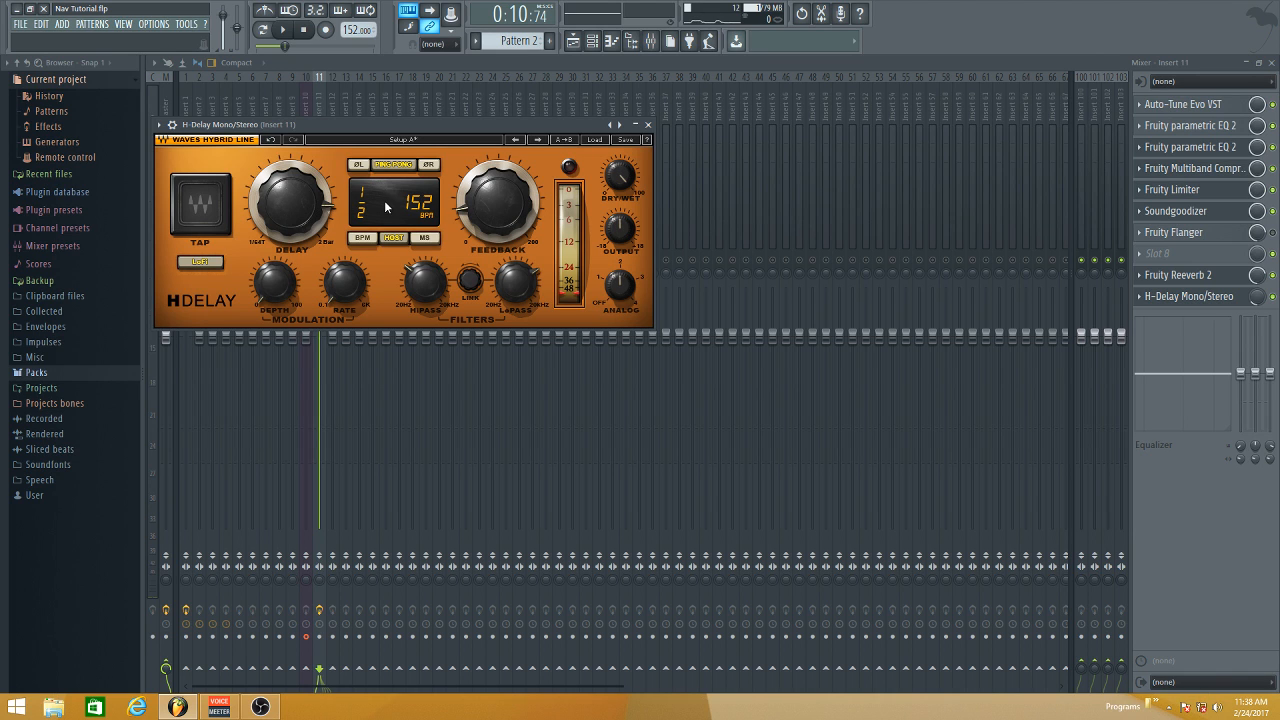
{"action": "key", "text": "Escape"}
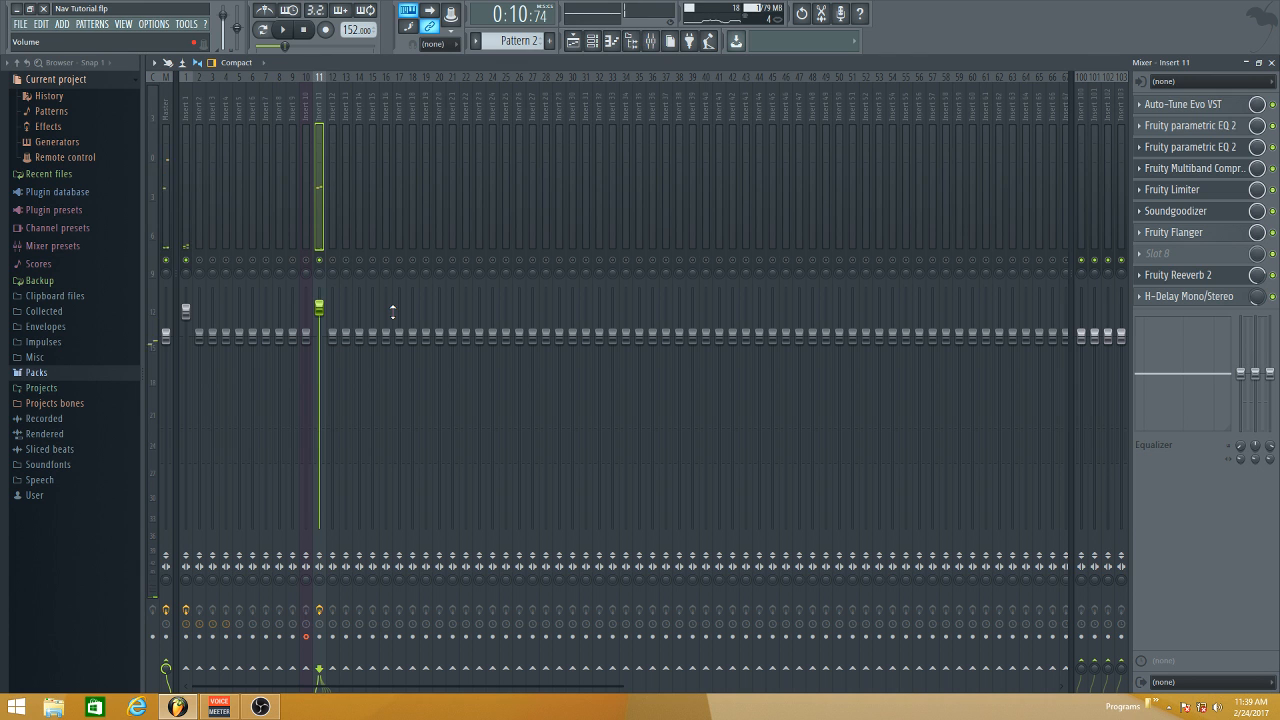